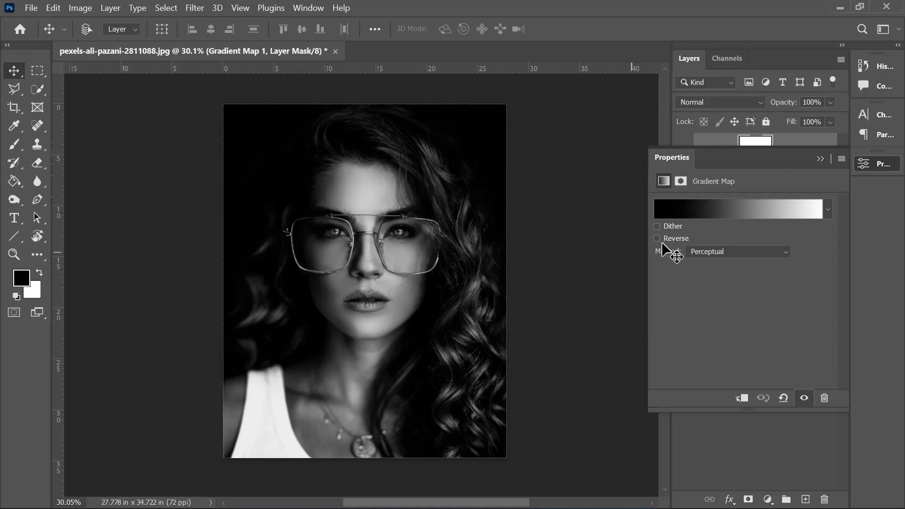
- Open the Gradient Map adjustment's gradient for editing
left_click(726, 215)
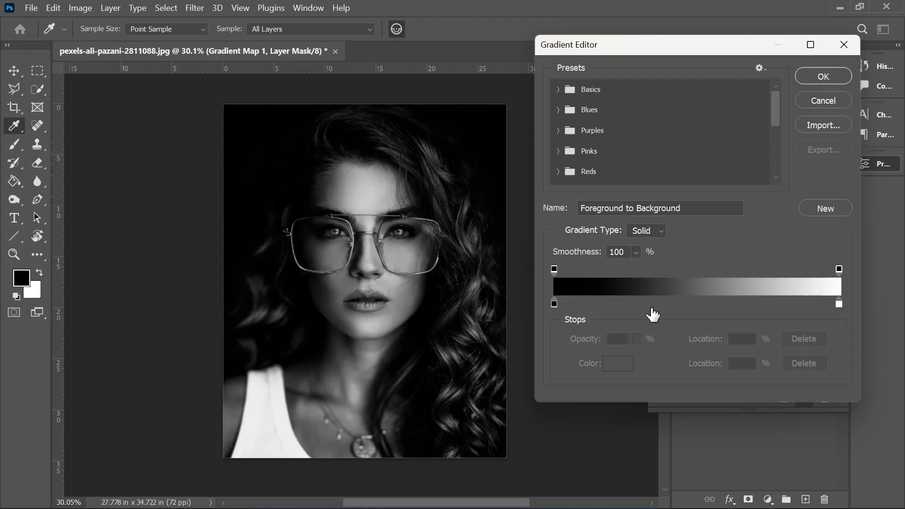
left_click(554, 304)
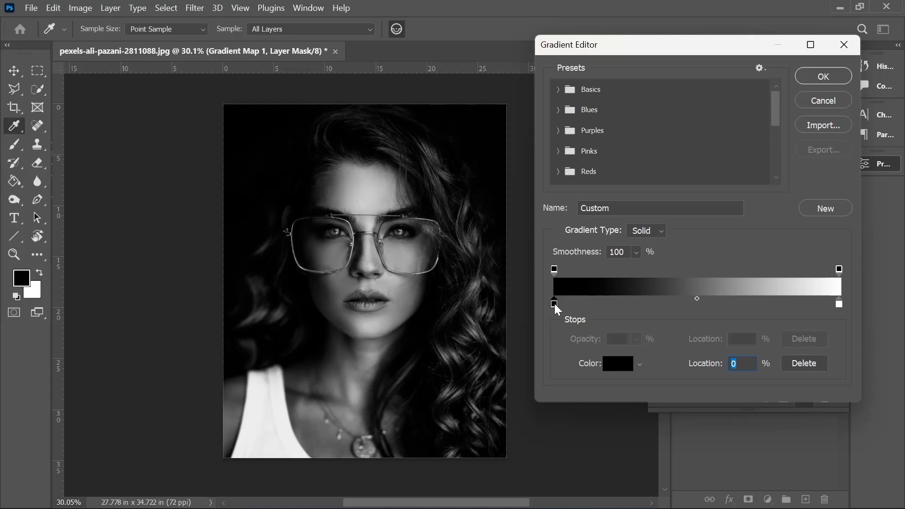
left_click(618, 367)
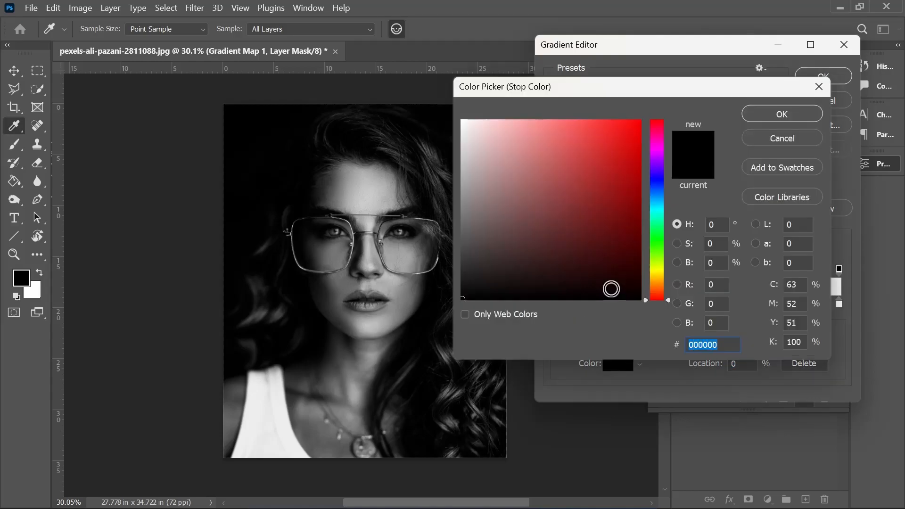
left_click_drag(658, 241, 660, 229)
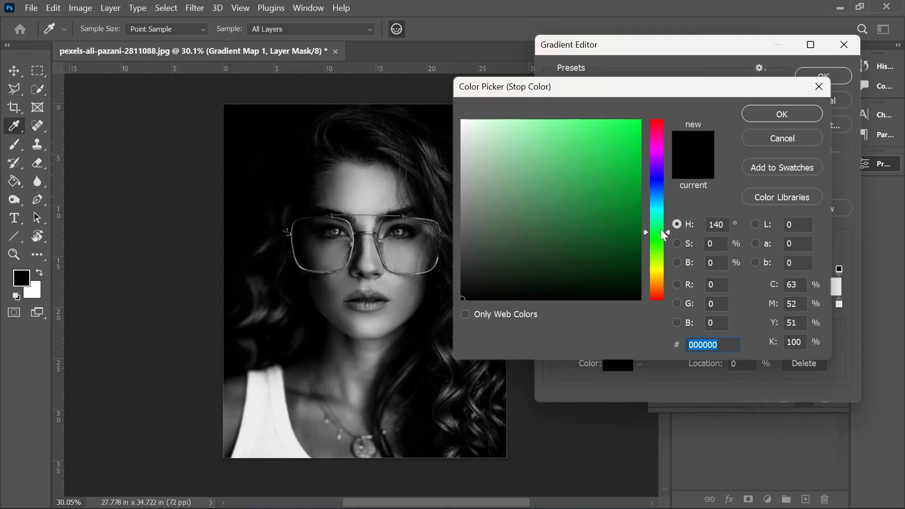
left_click(617, 172)
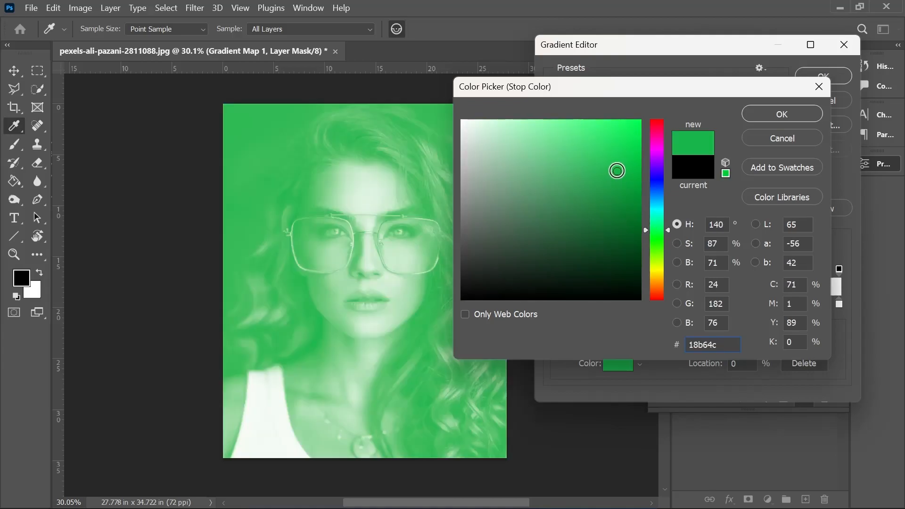
left_click(768, 138)
left_click(554, 303)
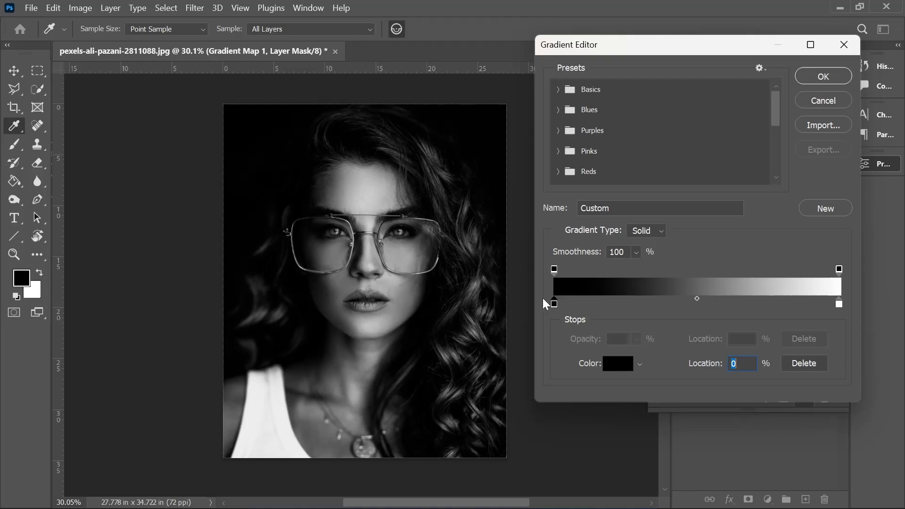
- Set the gradient's white end stop at location 100% to the green 1bc965
left_click(839, 306)
left_click(628, 371)
left_click(660, 222)
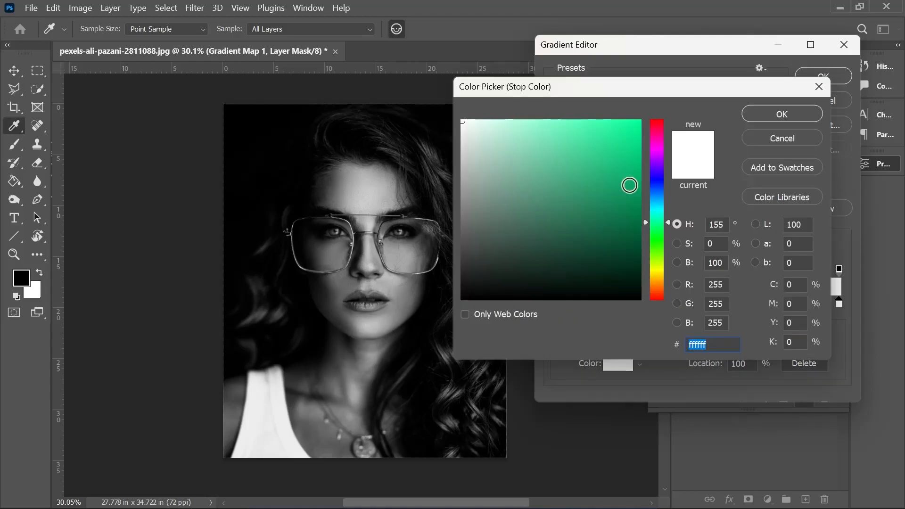
left_click(668, 227)
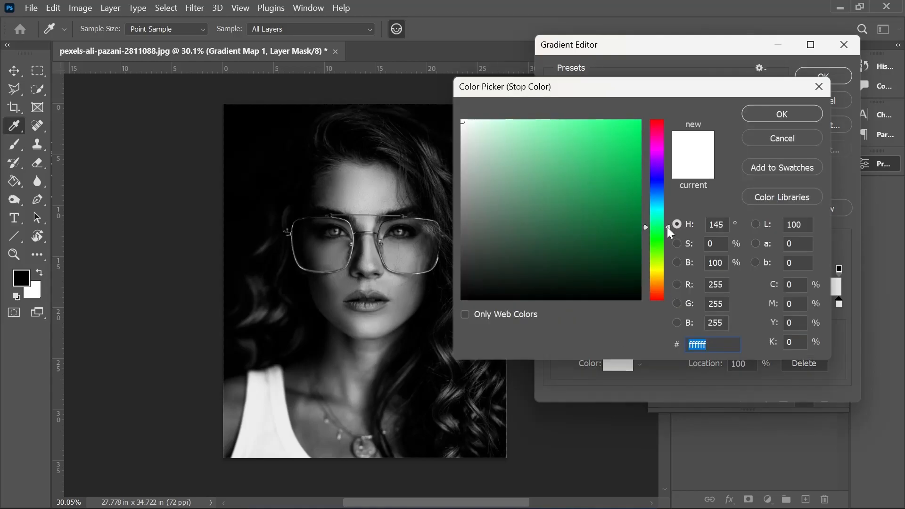
left_click(618, 160)
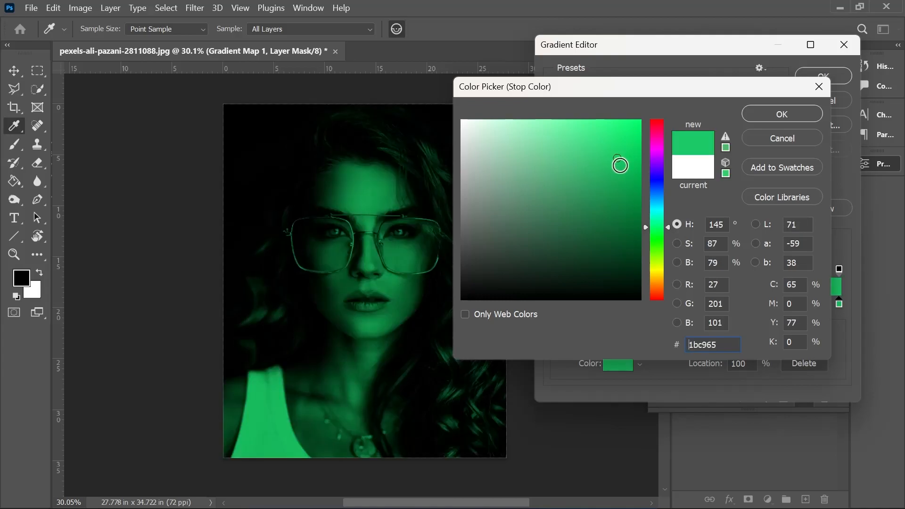
left_click(759, 114)
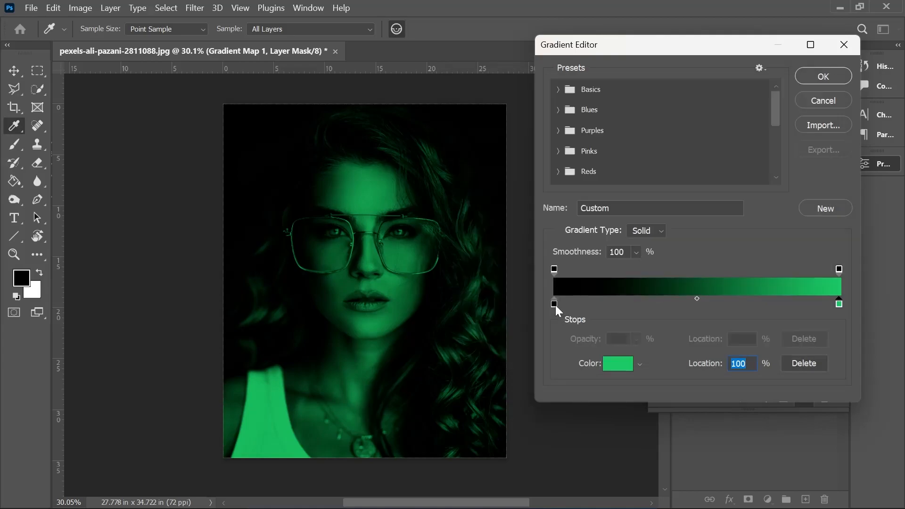
- Set the gradient's black start stop at location 0% to the dark navy 02021e, apply the gradient and collapse its properties
left_click(555, 304)
left_click(609, 363)
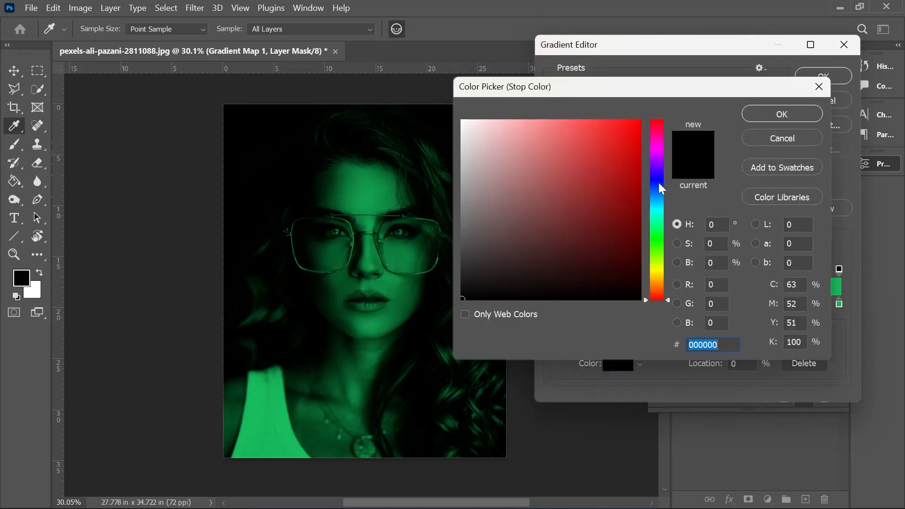
left_click(660, 181)
left_click(614, 234)
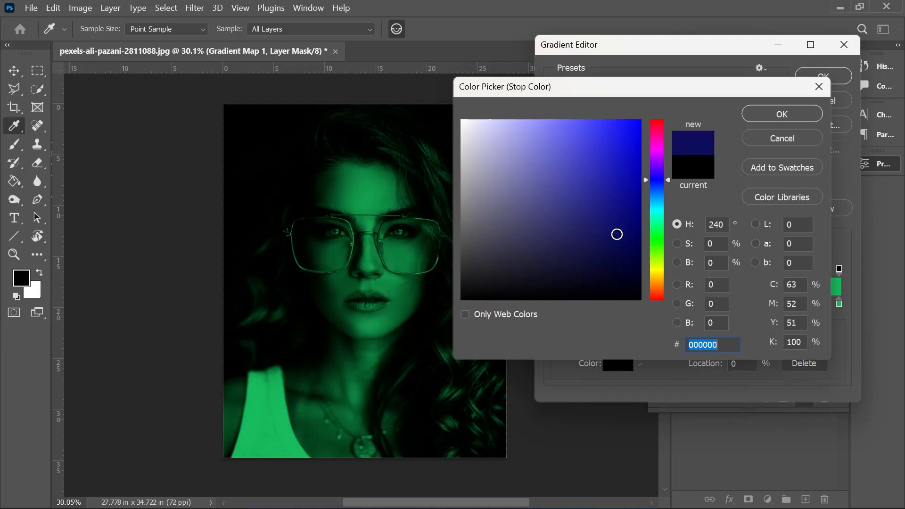
left_click_drag(607, 257, 627, 279)
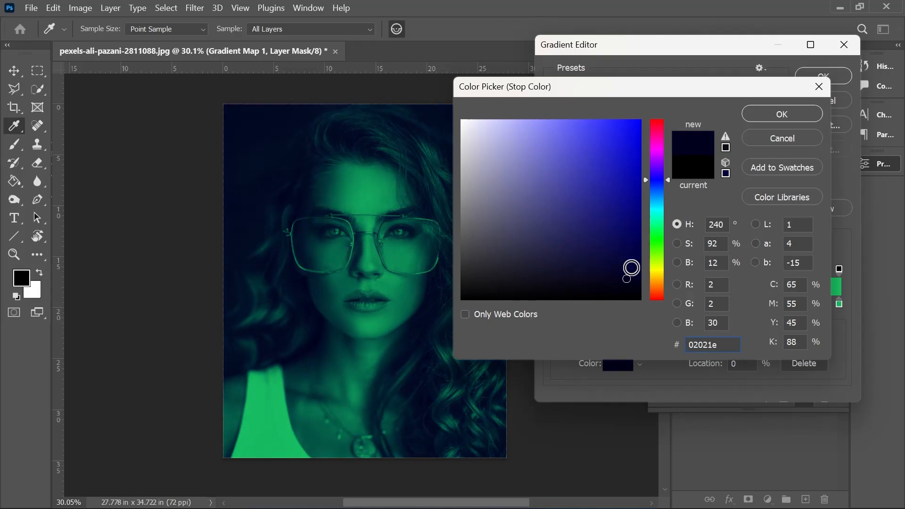
left_click(789, 116)
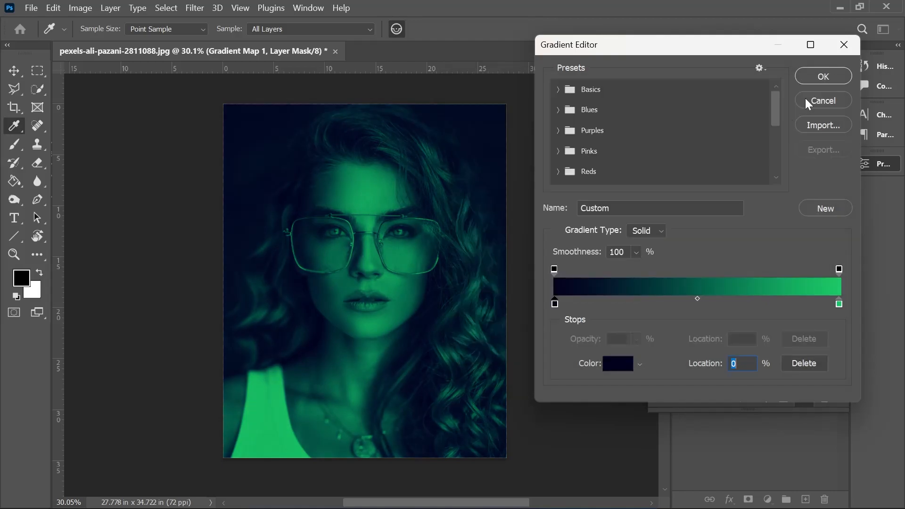
key("Return")
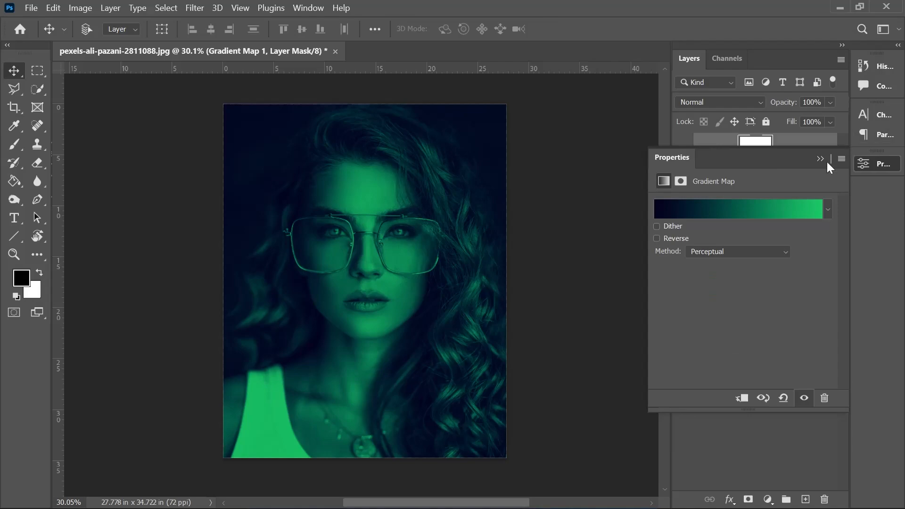
left_click(827, 162)
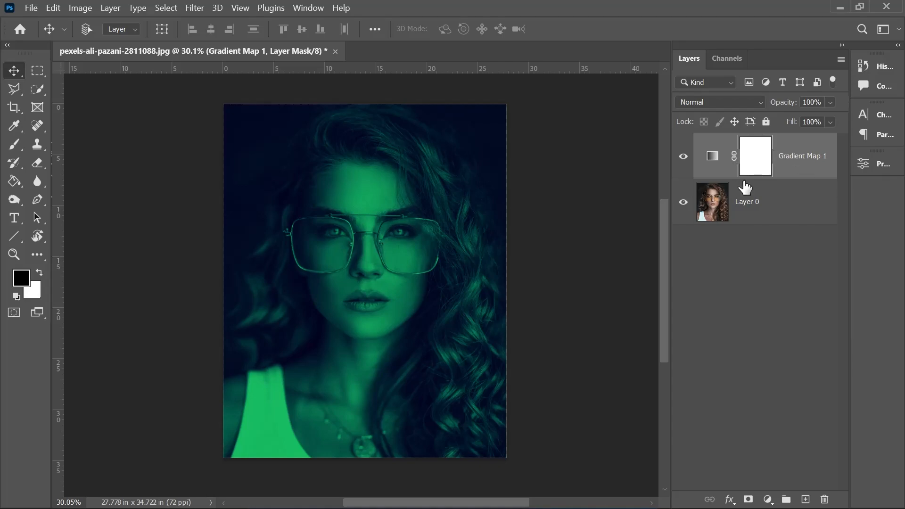
- Activate the Brush tool and enlarge its tip to 2600 px
left_click(15, 144)
left_click(55, 145)
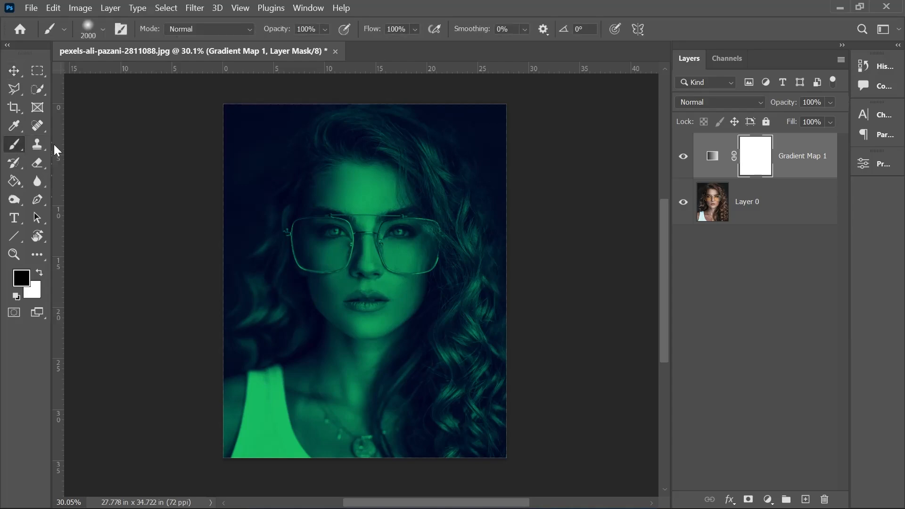
key("bracketright")
key("bracketright")
key("bracketright")
key("bracketright")
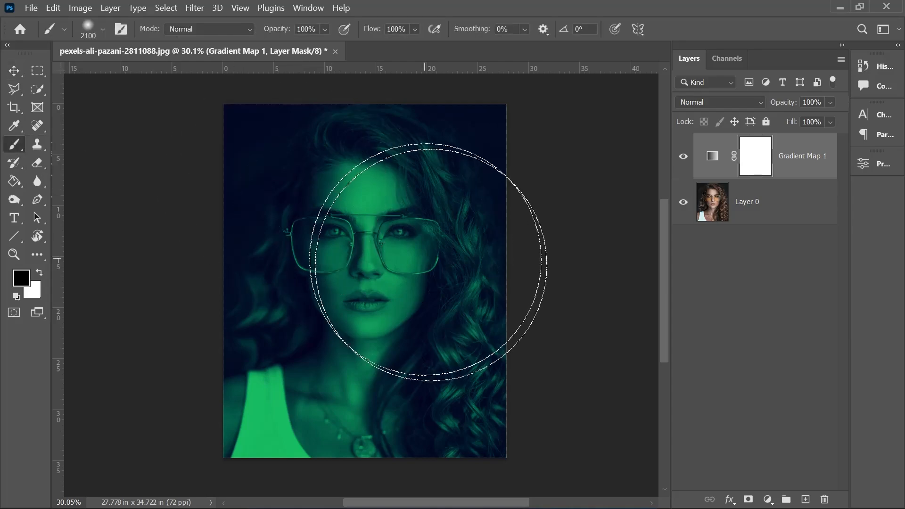
key("bracketright")
key("bracketright")
key("bracketright")
key("bracketright")
key("bracketright")
key("bracketright")
key("bracketright")
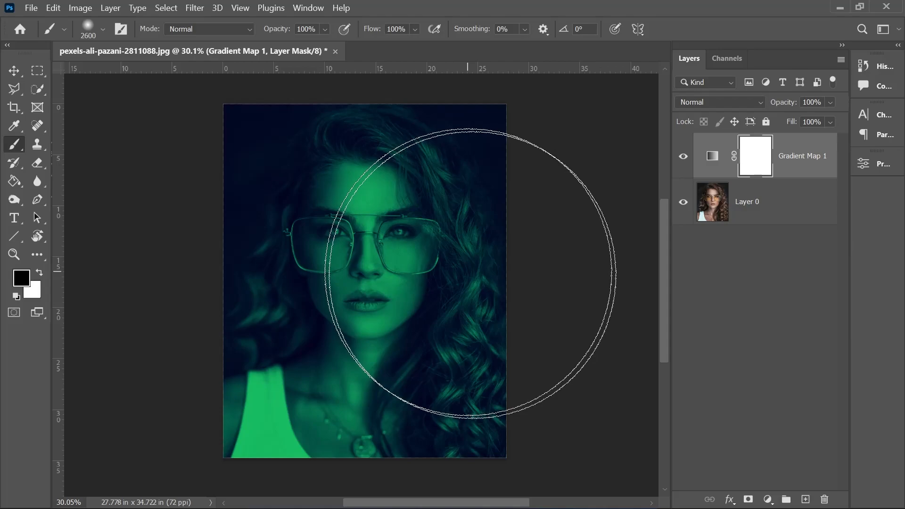
key("bracketright")
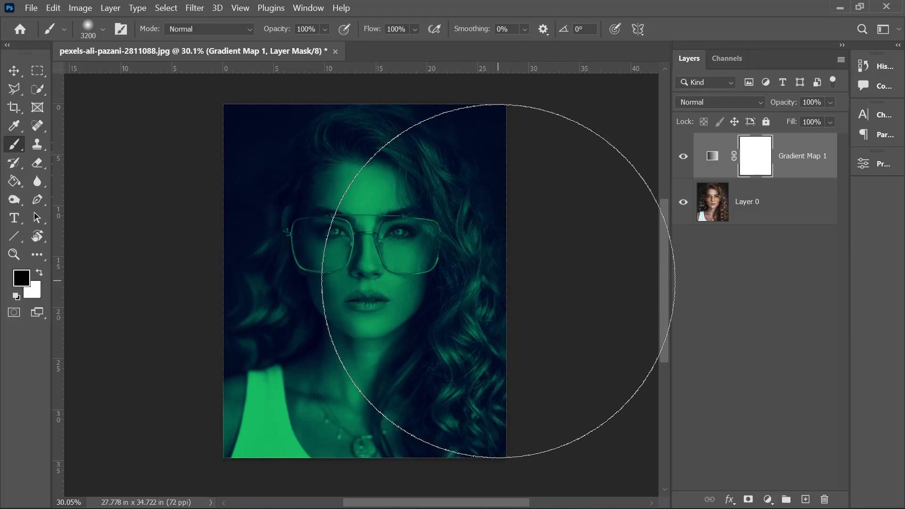
key("bracketleft")
key("bracketleft")
key("bracketleft")
key("bracketleft")
key("bracketleft")
key("bracketleft")
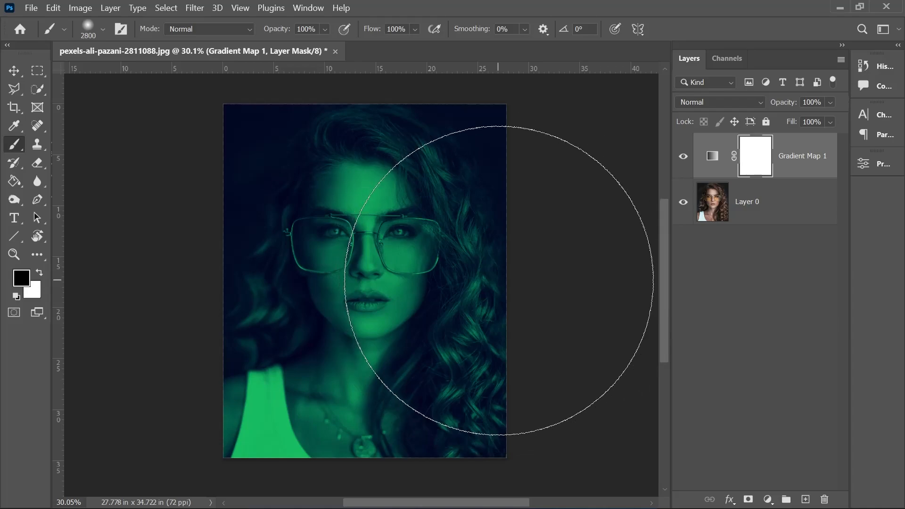
- Set the brush hardness to 100%
left_click(99, 30)
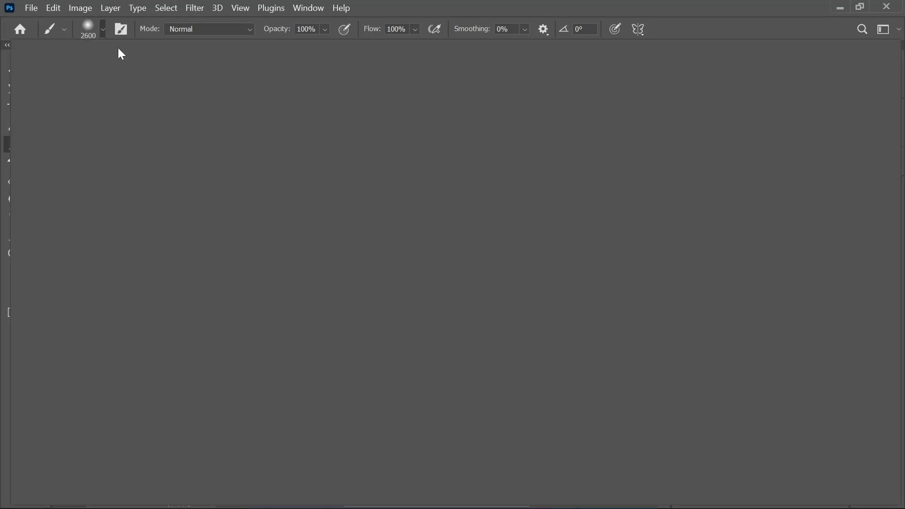
left_click_drag(80, 108, 205, 104)
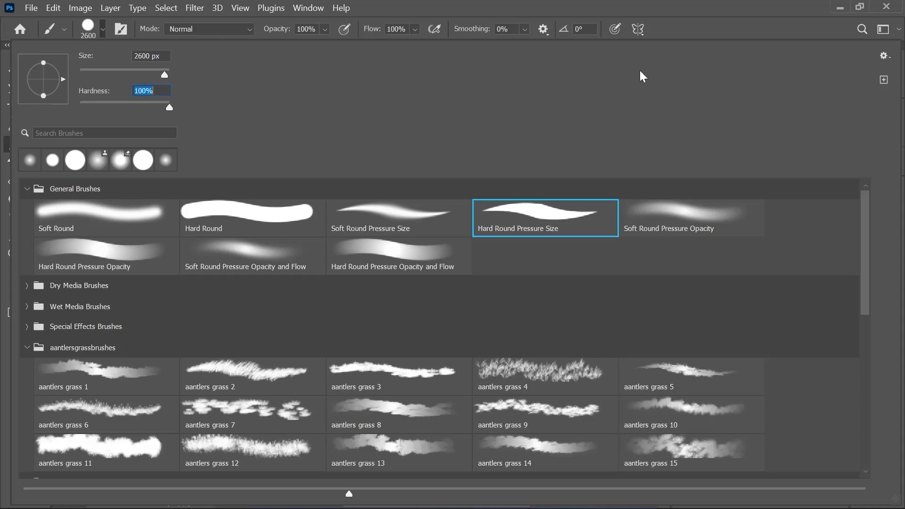
left_click(717, 24)
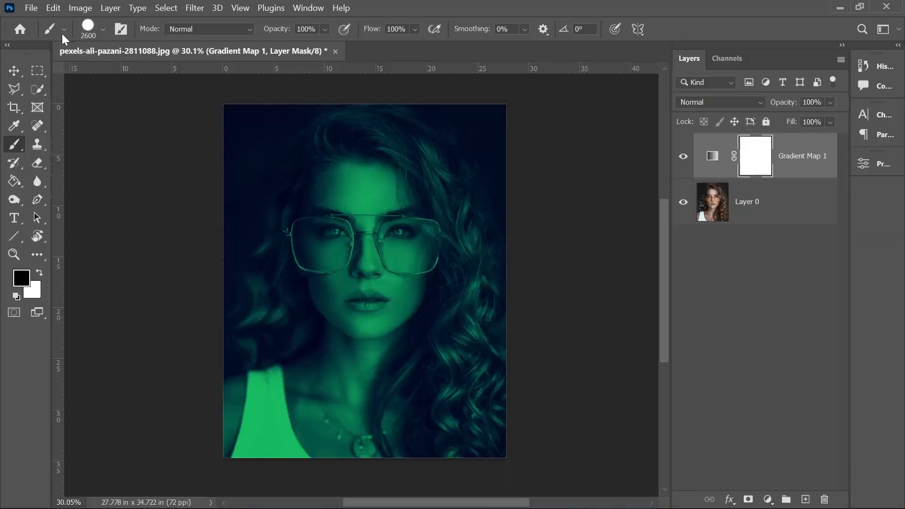
left_click(102, 29)
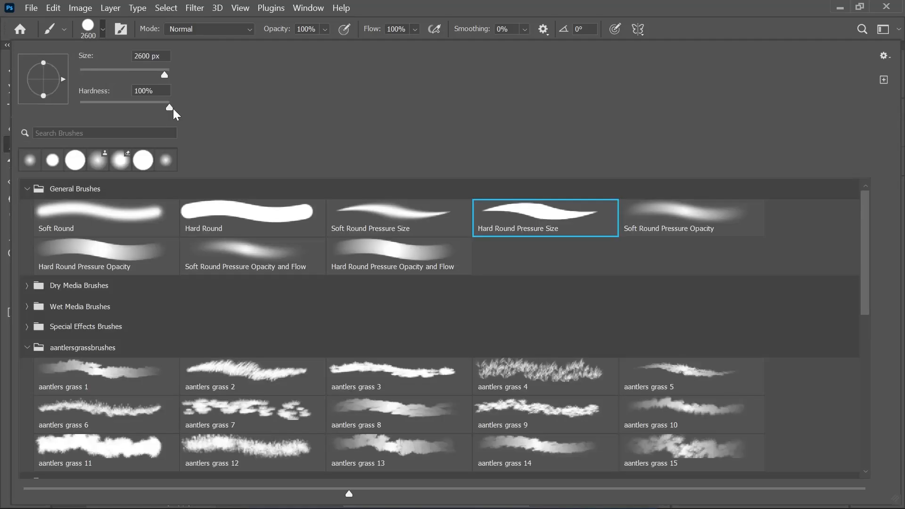
left_click(723, 36)
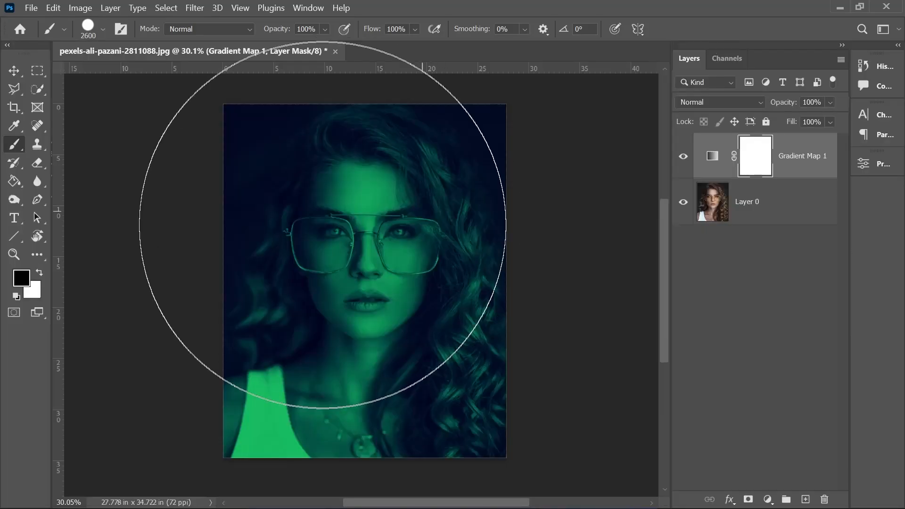
right_click(346, 230)
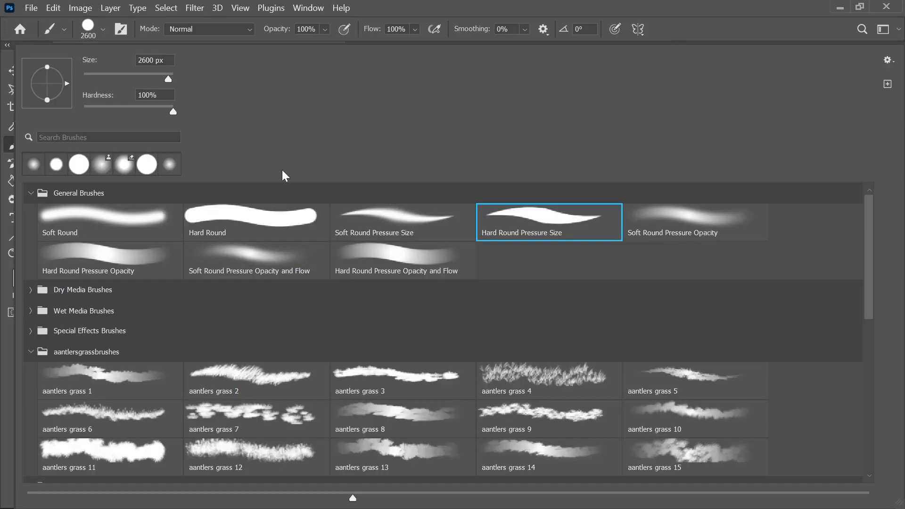
mouse_move(177, 114)
left_mouse_down()
mouse_move(128, 112)
mouse_move(191, 112)
left_mouse_up()
key("Return")
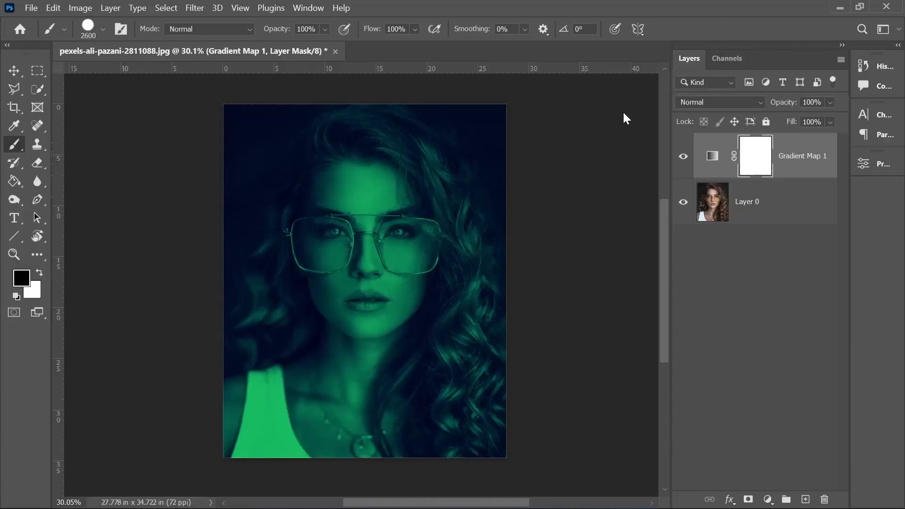
- Reduce the brush size to 2100 px
key("bracketleft")
key("bracketleft")
key("bracketleft")
key("bracketleft")
key("bracketleft")
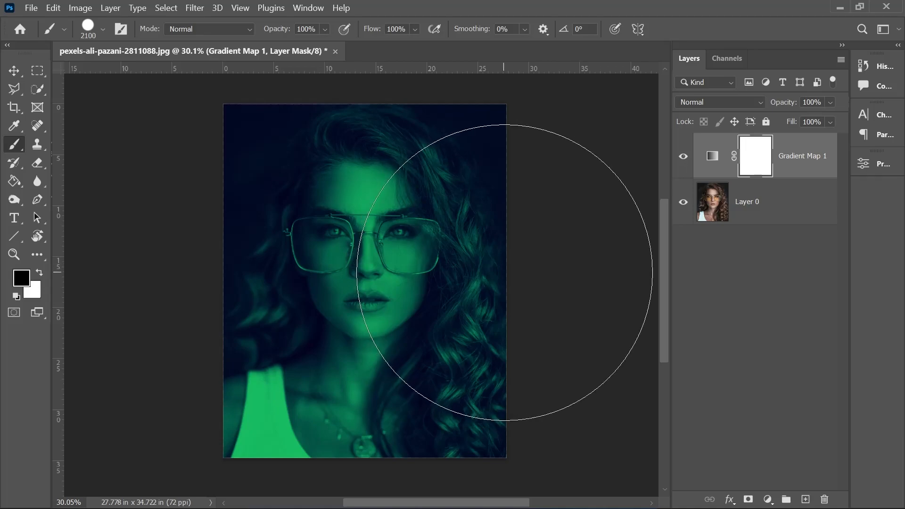
- Try a single black brush dab on the Gradient Map mask at the portrait's right edge, and undo it
left_click(505, 273)
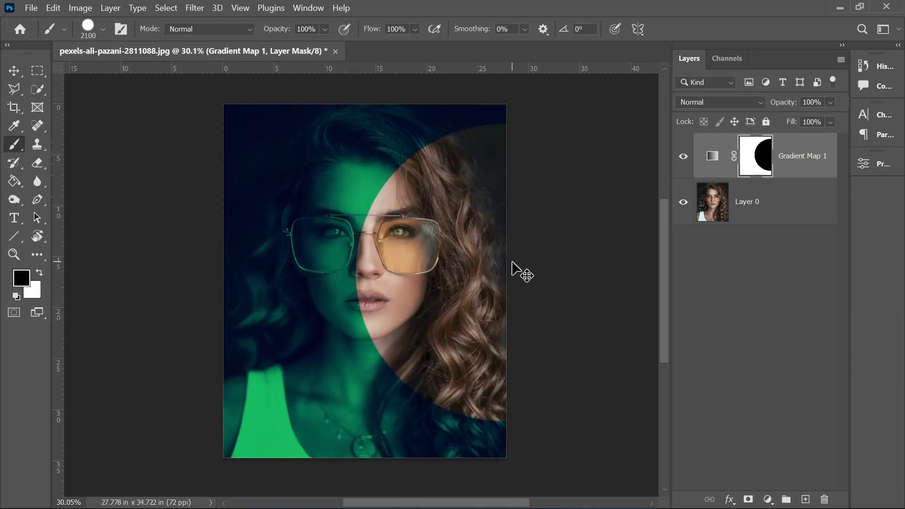
key("ctrl+z")
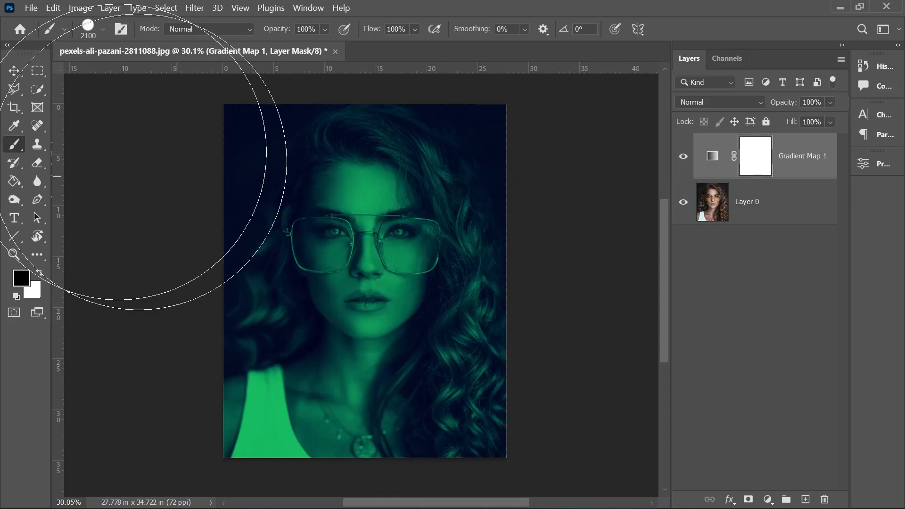
- Paint the right half of the Gradient Map mask black within a rectangular selection from the portrait's centre line, and clear the selection
left_click(37, 70)
left_click_drag(366, 99, 556, 472)
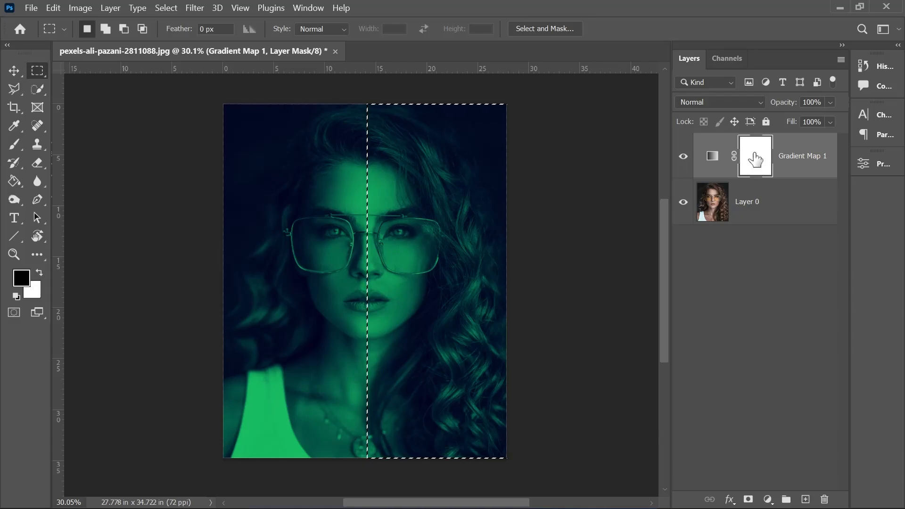
left_click(16, 147)
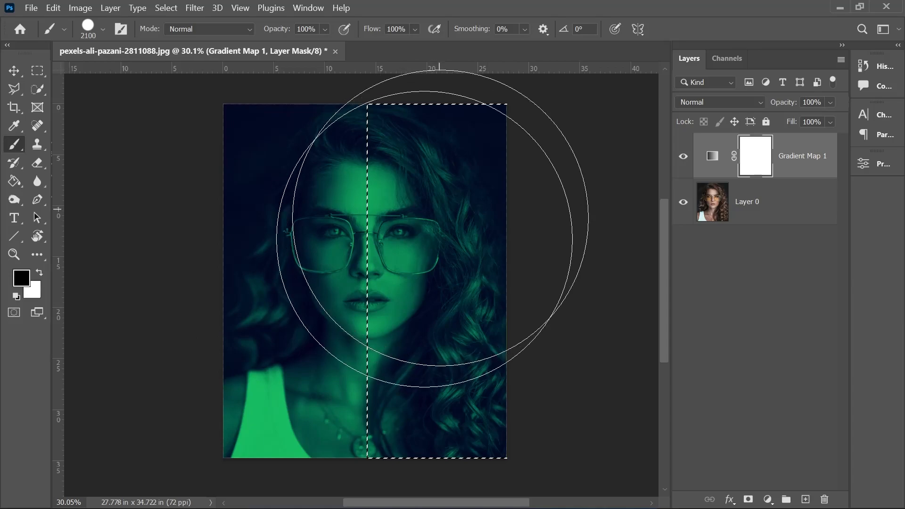
left_click_drag(433, 229, 415, 293)
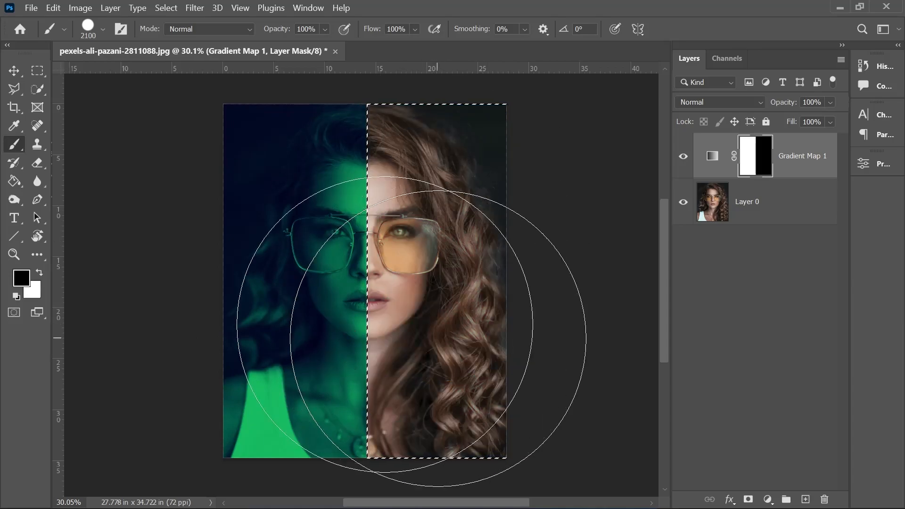
left_click(13, 72)
key("ctrl+d")
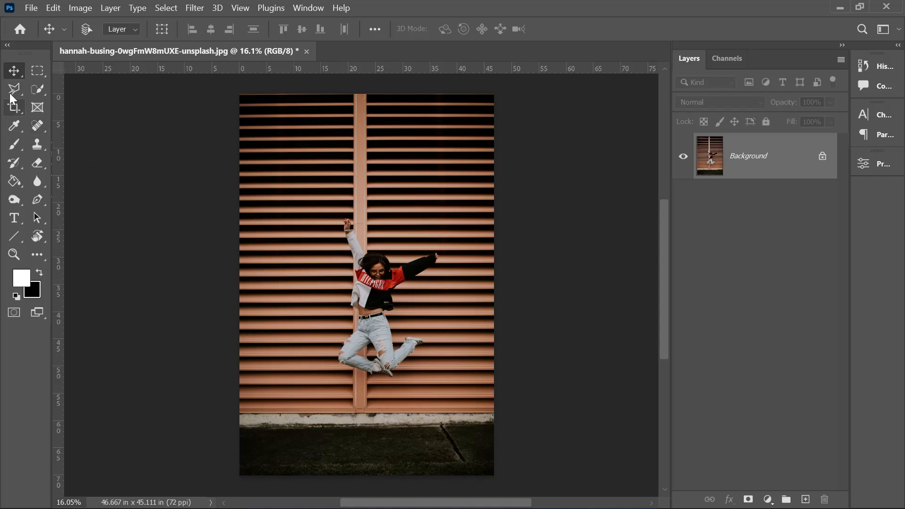
- Crop the photo to a nearly square frame about 45 in high, trimming the wall above the jumping woman and the grass below
left_click(14, 107)
left_click_drag(368, 100, 364, 134)
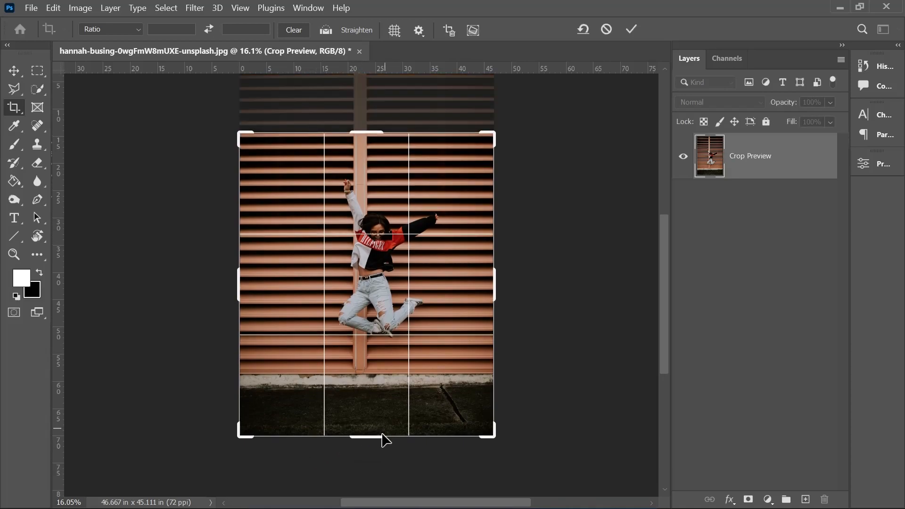
left_click_drag(369, 437, 381, 412)
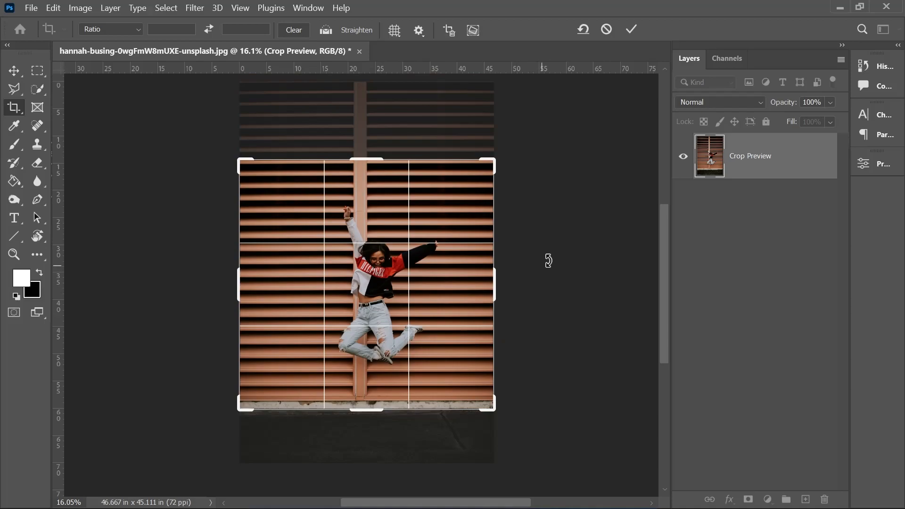
key("Return")
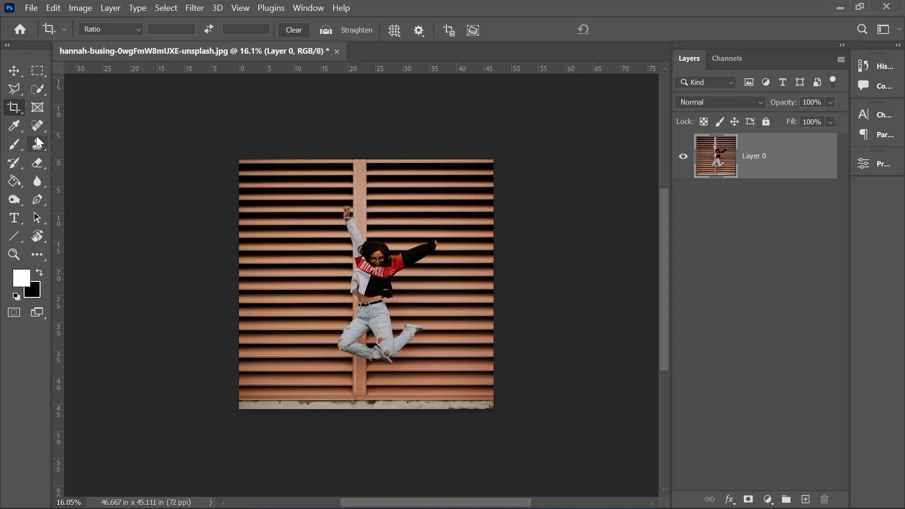
left_click(18, 72)
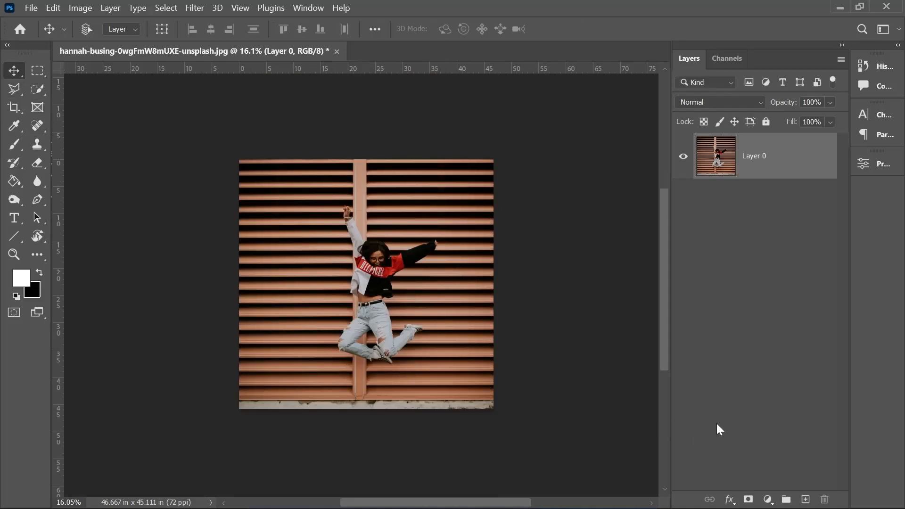
- Add a reversed Gradient Map adjustment layer above the photo and open its gradient for editing
left_click(768, 501)
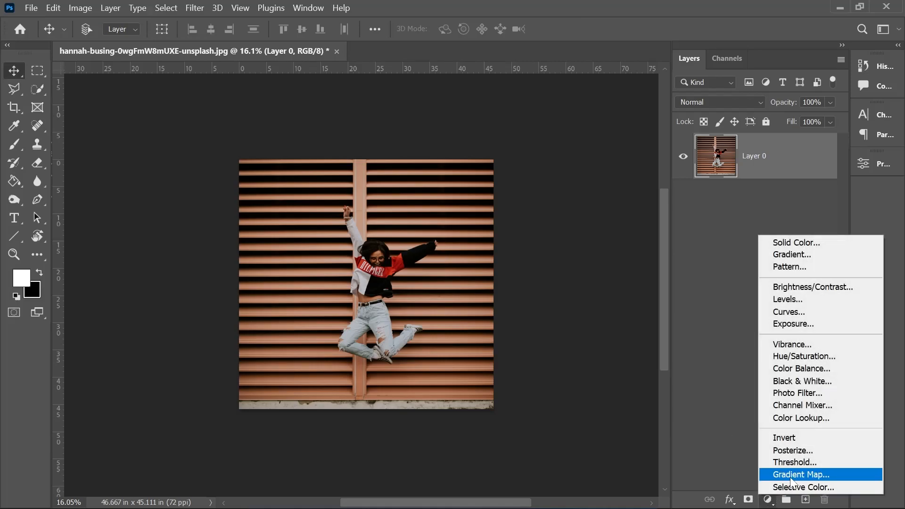
left_click(797, 472)
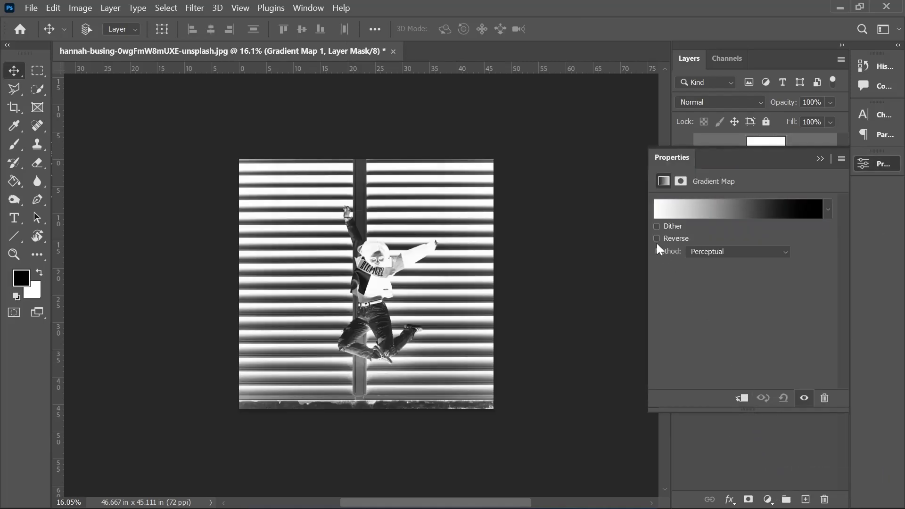
left_click(657, 239)
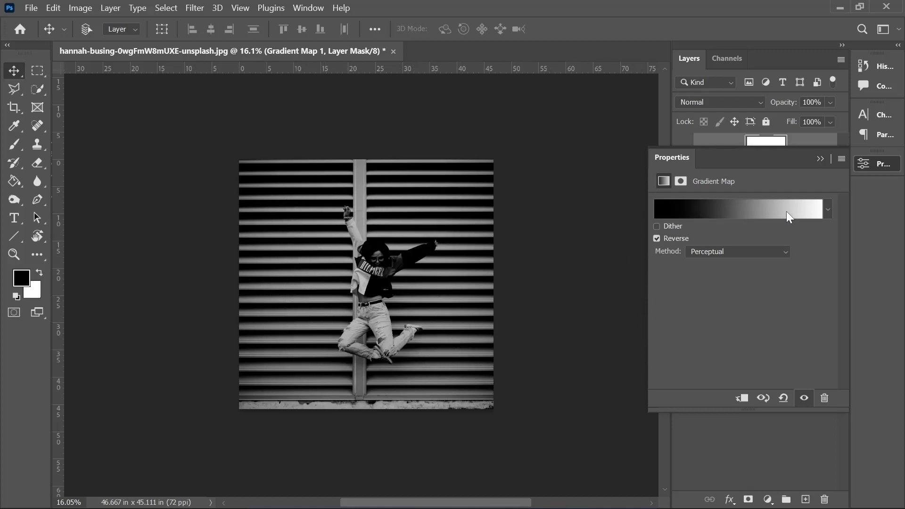
left_click(744, 214)
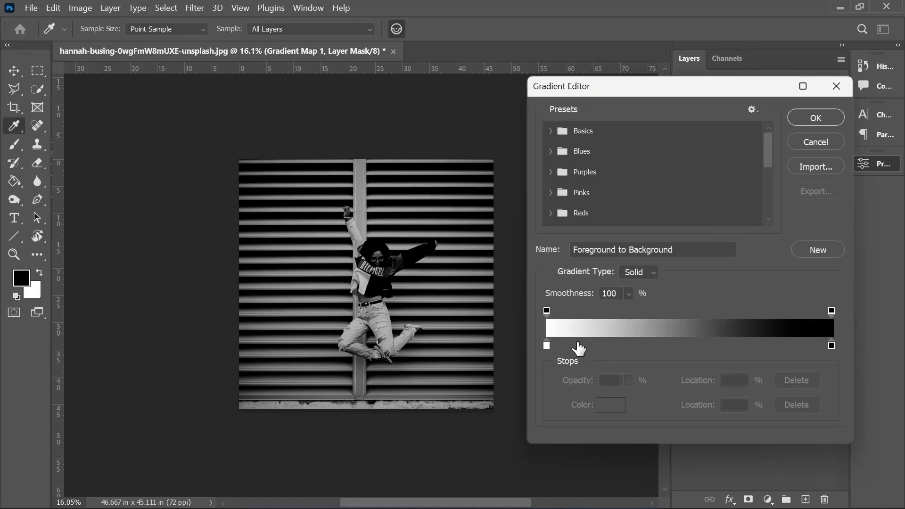
- Set the gradient's white colour stop at location 0% to orange #f9a14b
left_click(547, 346)
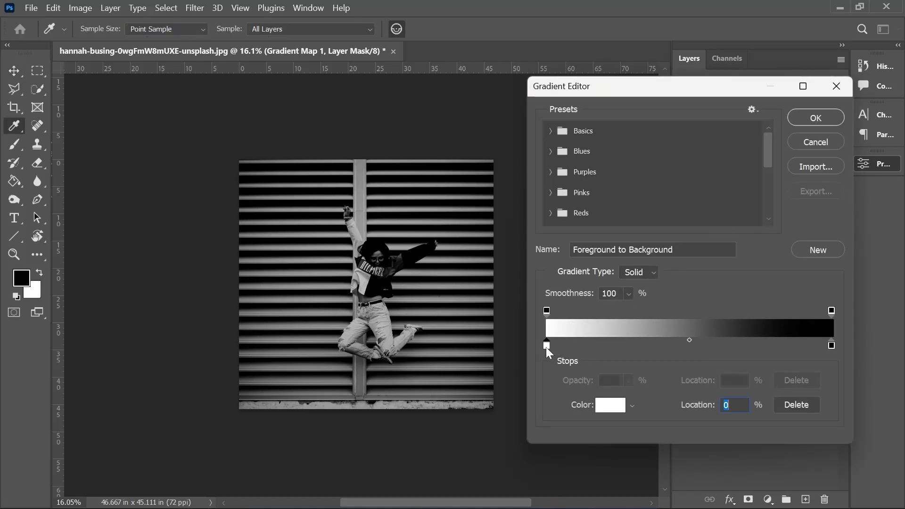
left_click(610, 407)
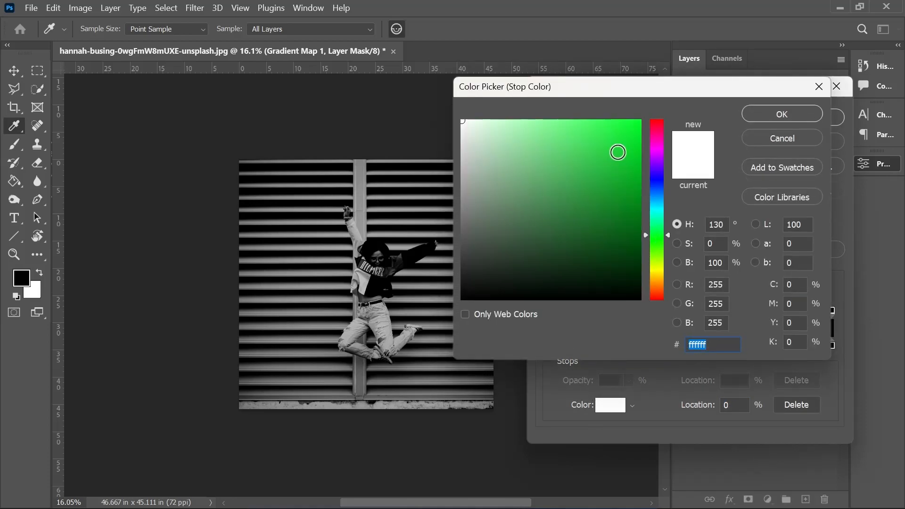
left_click(613, 141)
left_click(618, 169)
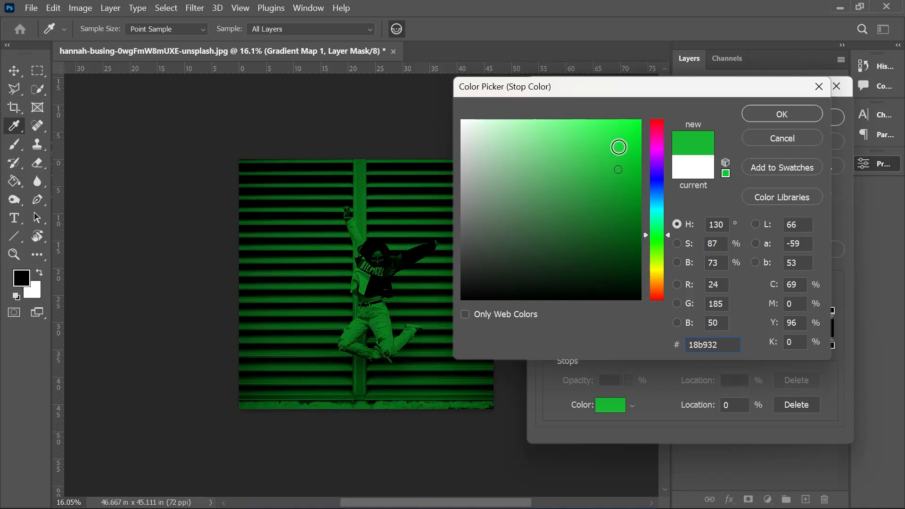
left_click(619, 147)
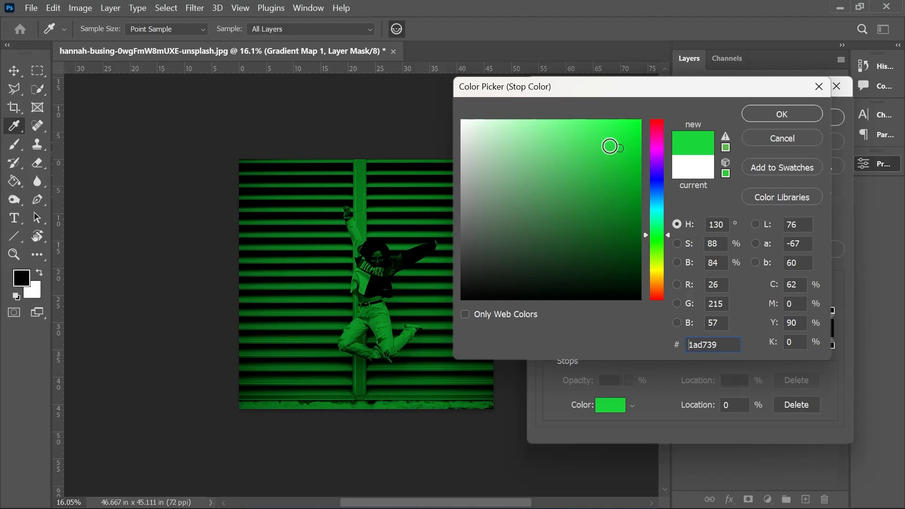
left_click(657, 285)
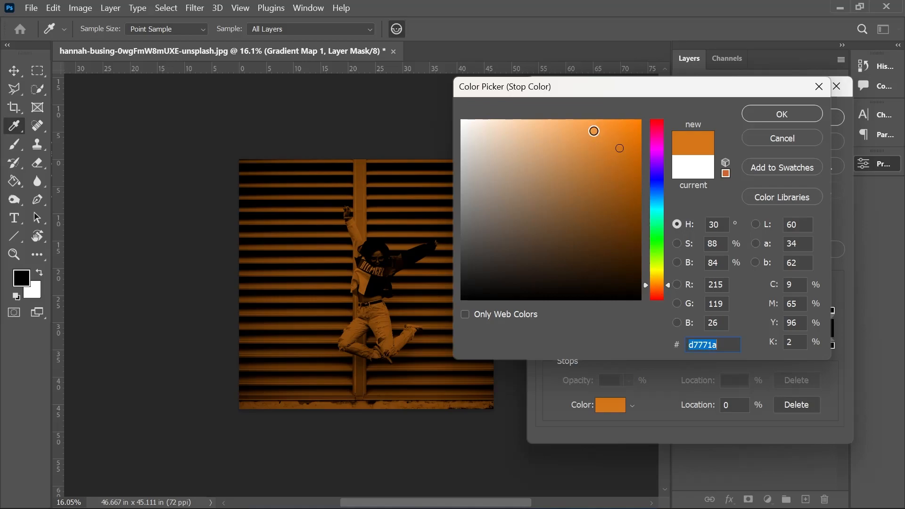
left_click(594, 131)
left_click(600, 125)
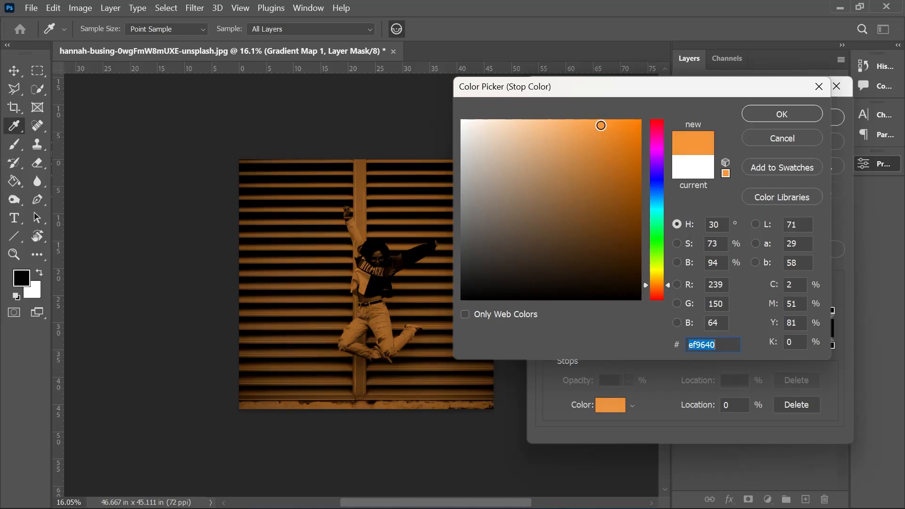
left_click(587, 123)
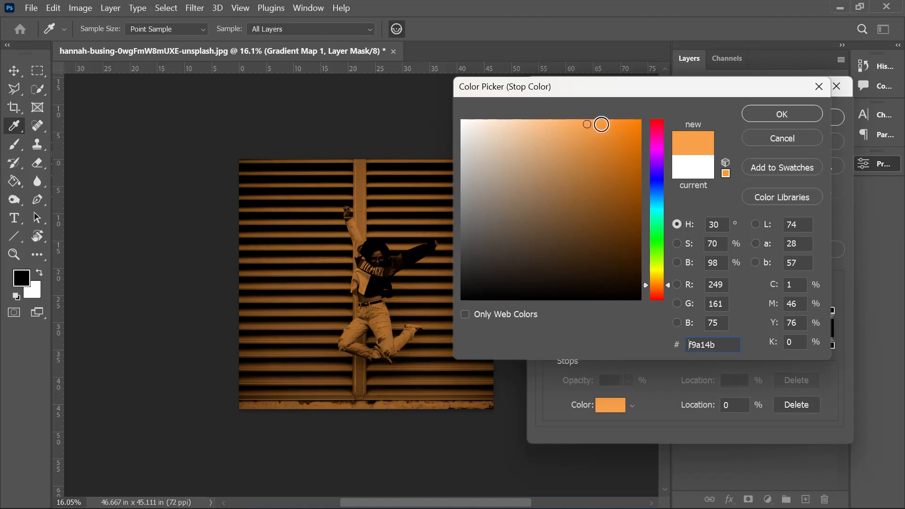
left_click(772, 119)
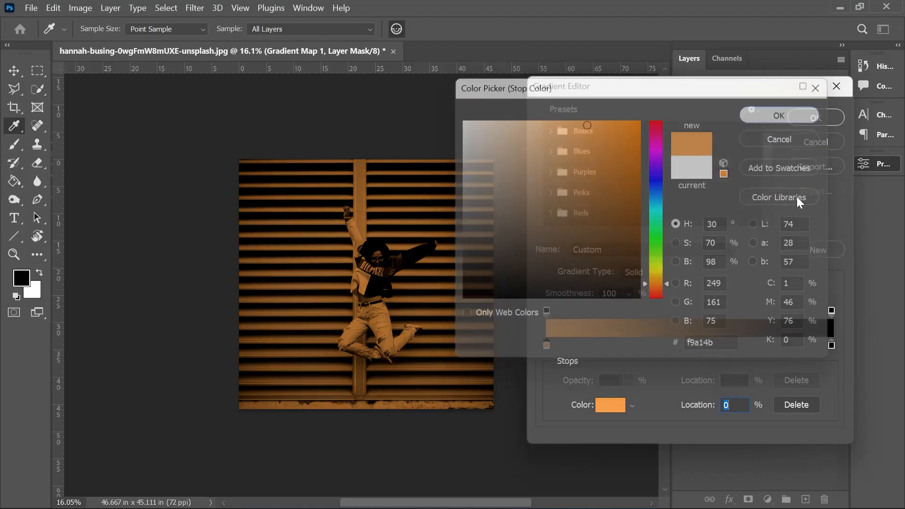
- Set the gradient's black colour stop at location 100% to dark navy #050930
left_click(831, 347)
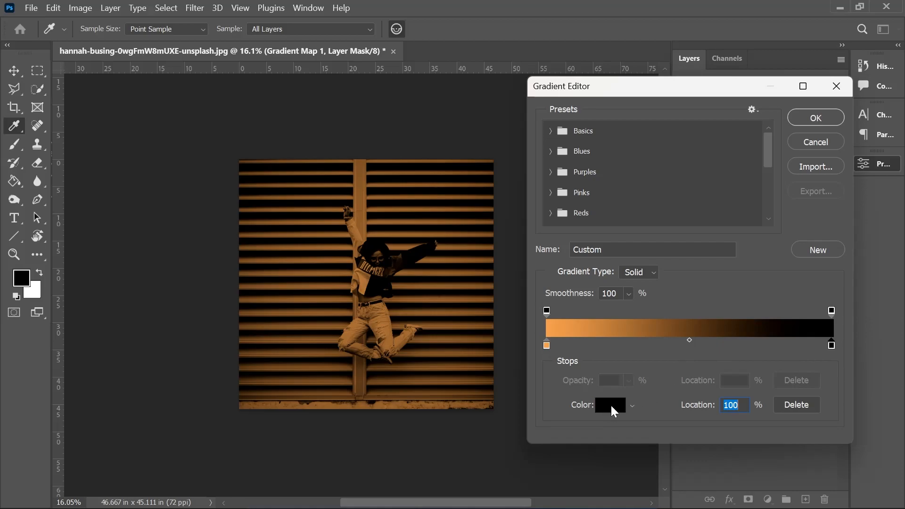
left_click(611, 405)
left_click(659, 183)
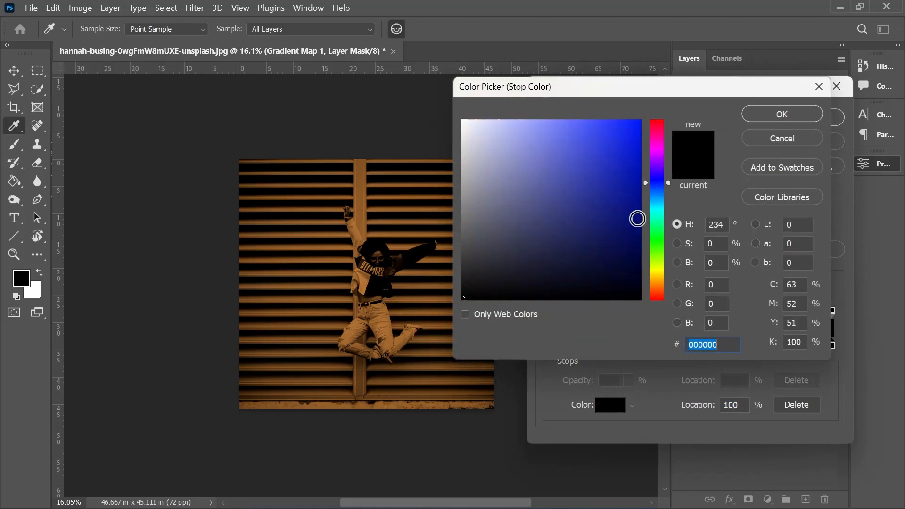
left_click(613, 260)
left_click(622, 279)
left_click(622, 266)
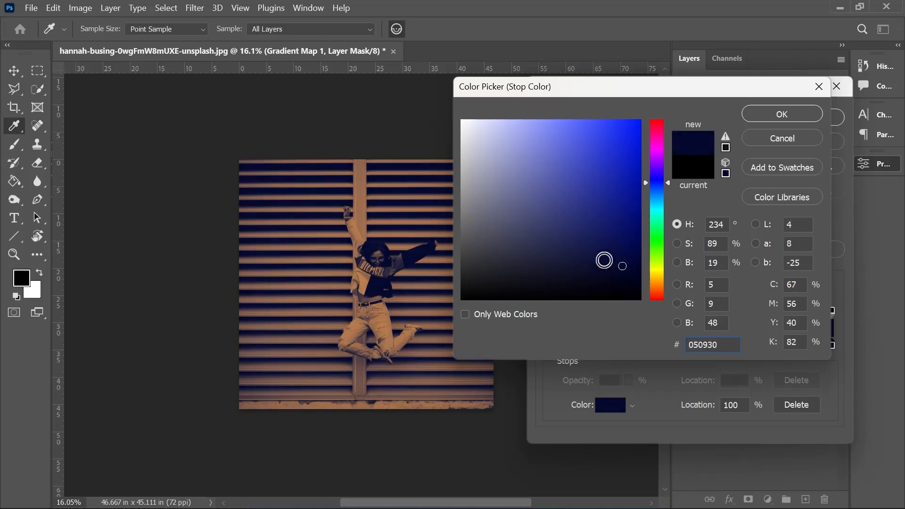
left_click(790, 115)
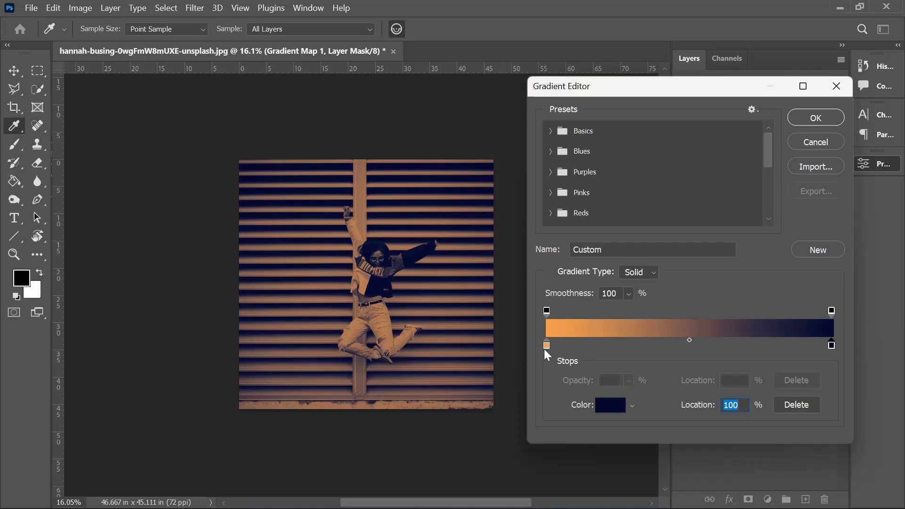
- Change the gradient's orange stop at location 0% to green #1fd541 and apply the gradient
left_click(545, 348)
left_click(615, 410)
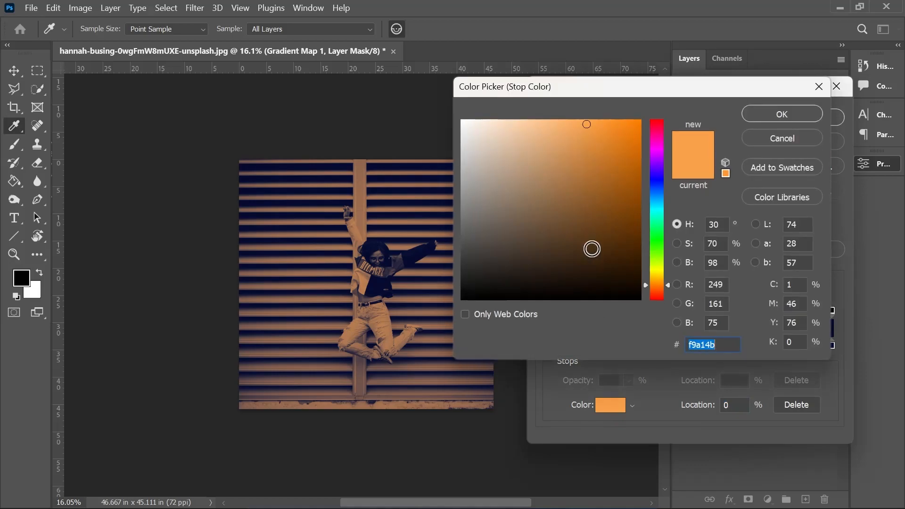
left_click(658, 242)
left_click(658, 227)
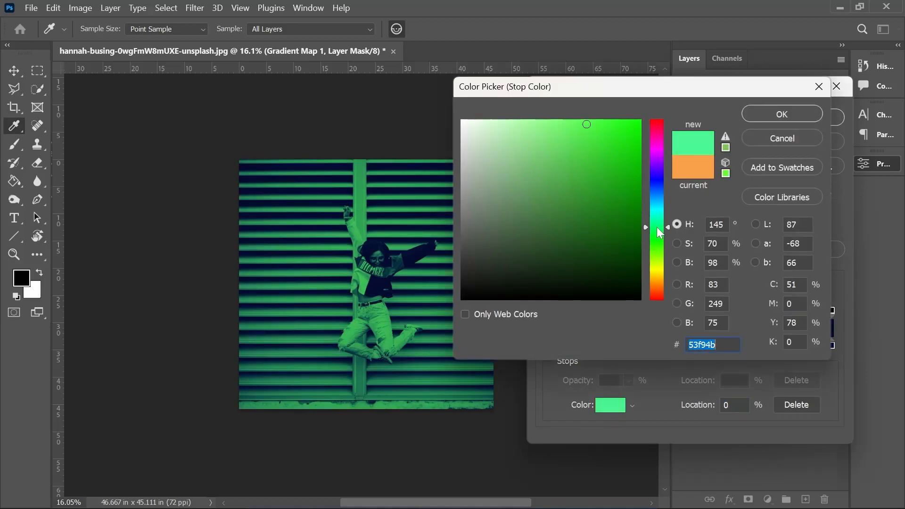
left_click(660, 230)
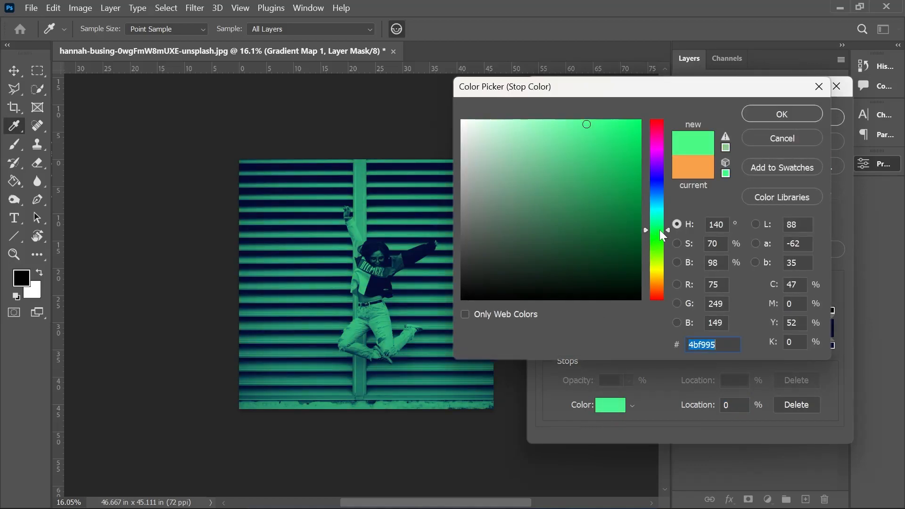
left_click(622, 169)
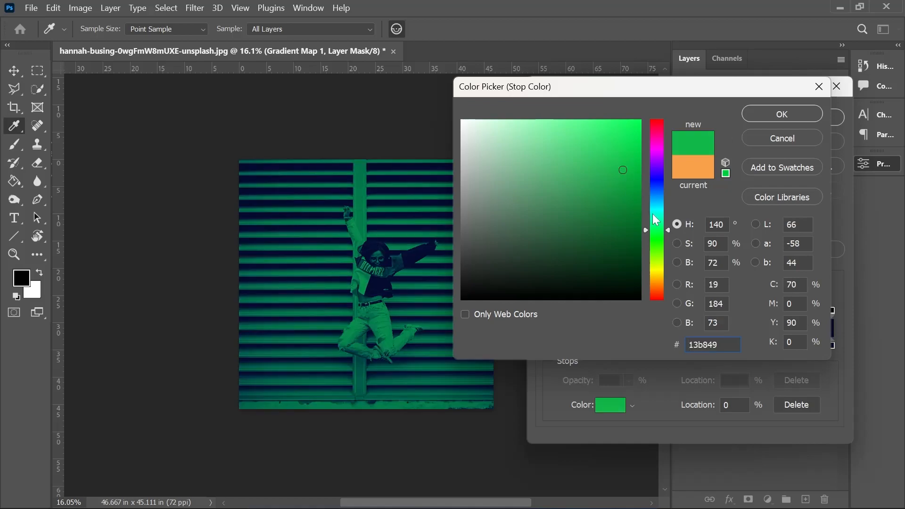
left_click(665, 233)
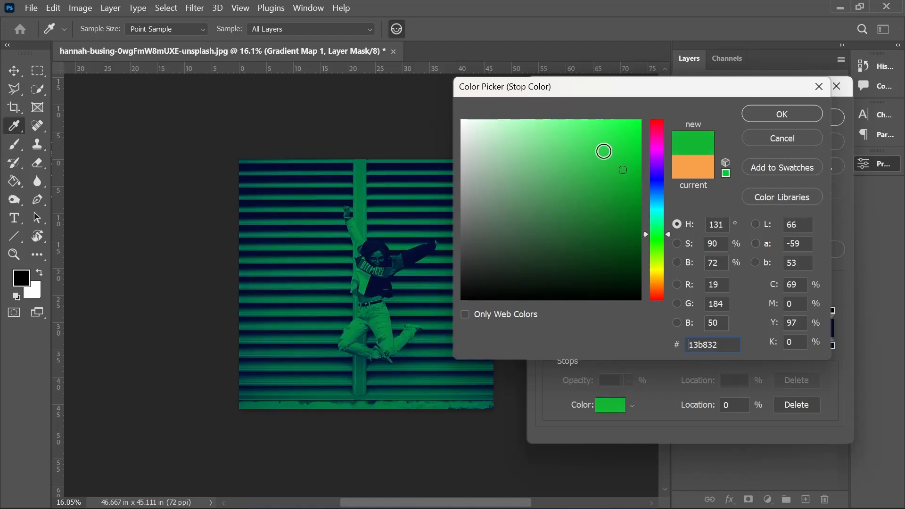
left_click(616, 150)
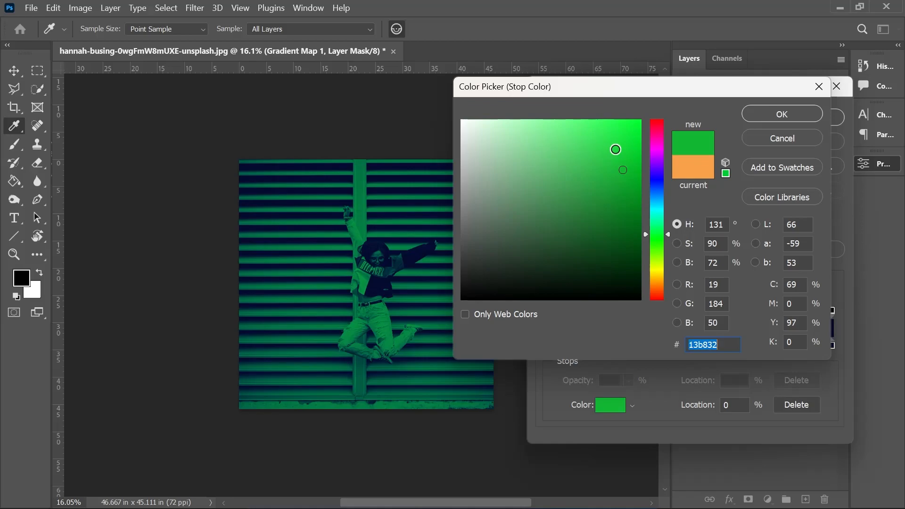
left_click(772, 117)
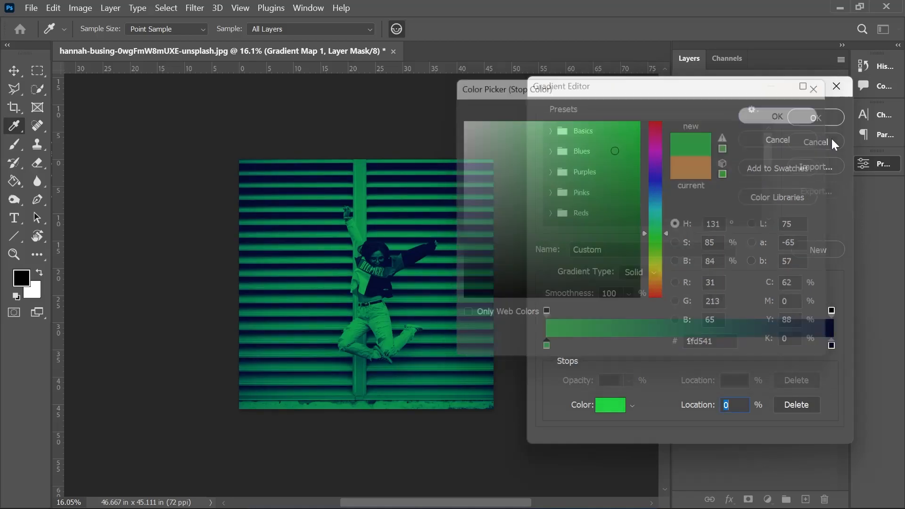
left_click(830, 118)
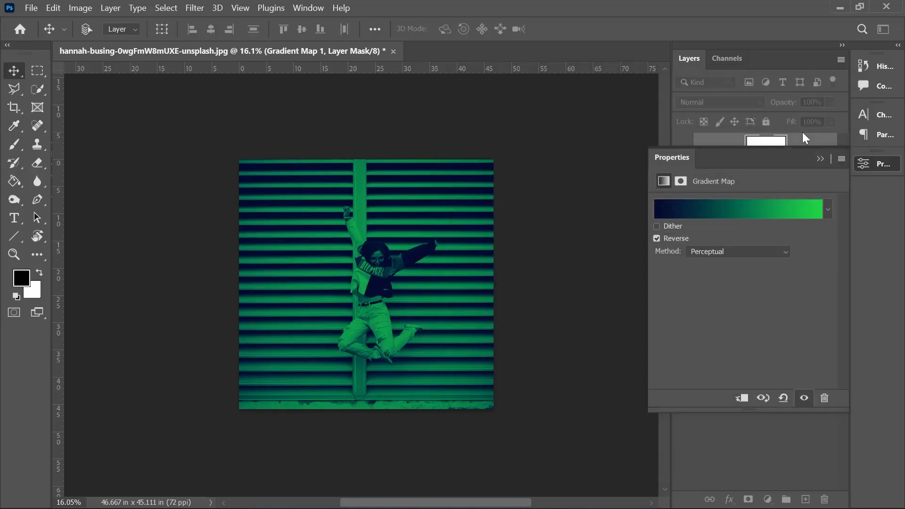
left_click(820, 160)
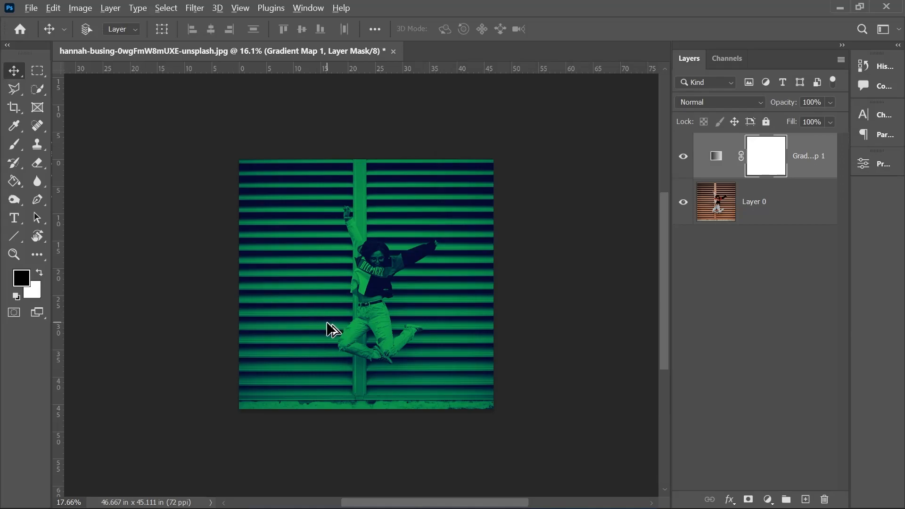
- Select the photo's right part with the Polygonal Lasso, its edge running diagonally through the woman's face and torso
scroll(332, 329, "up", 3)
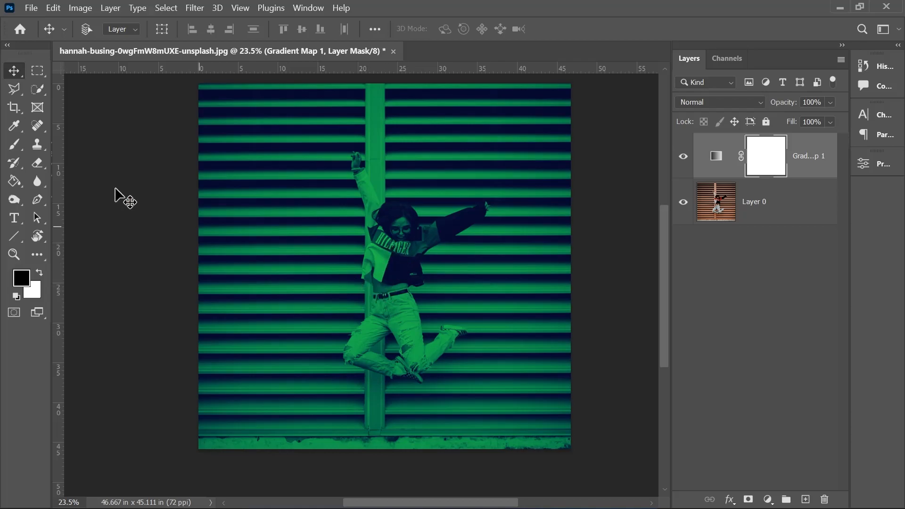
left_click(16, 87)
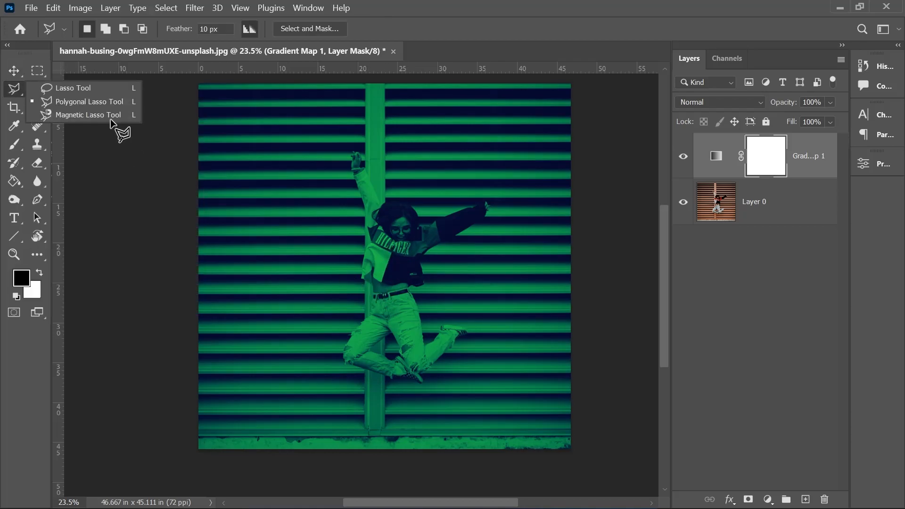
left_click(79, 101)
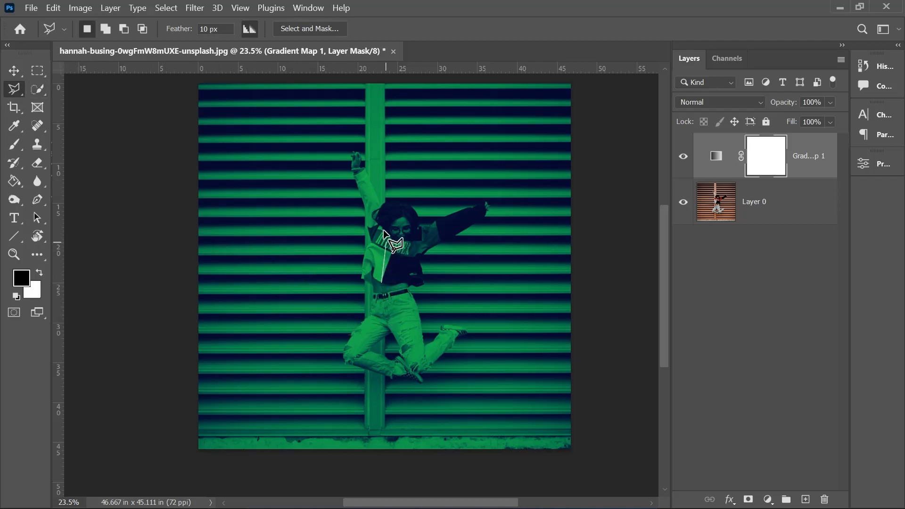
left_click(449, 78)
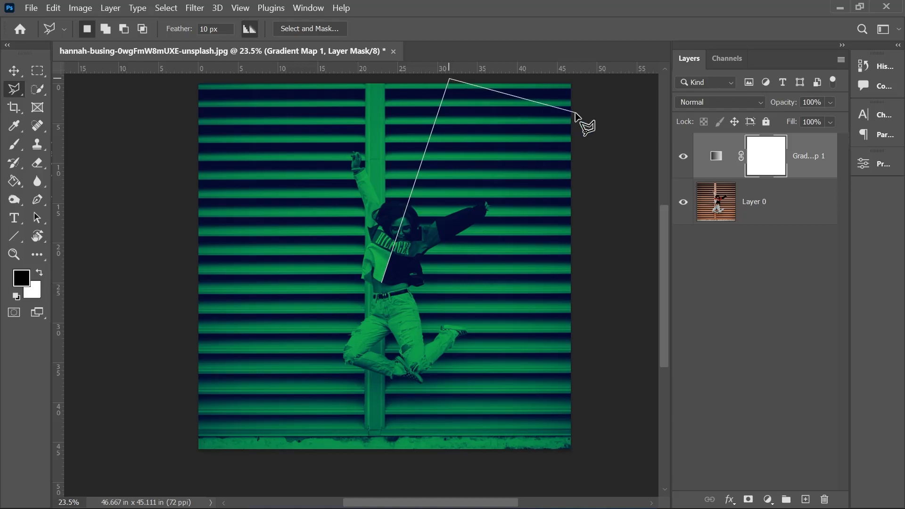
left_click(596, 78)
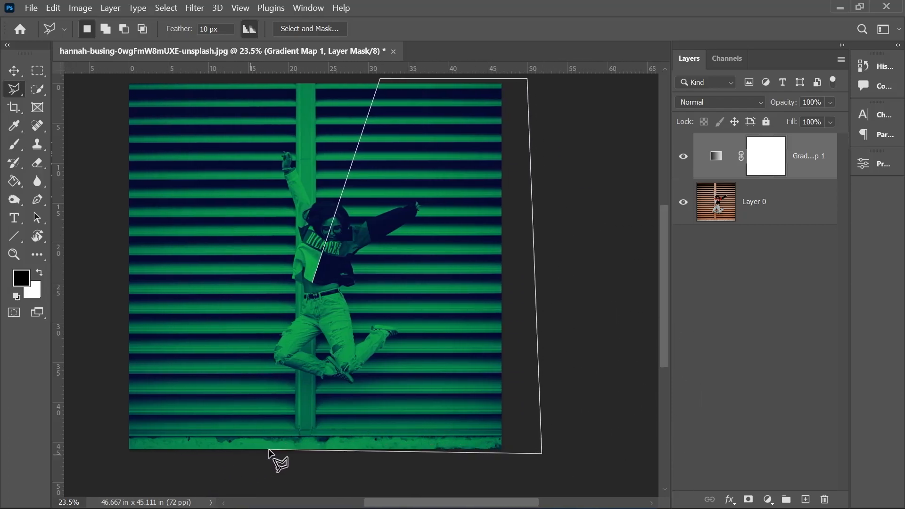
left_click(243, 466)
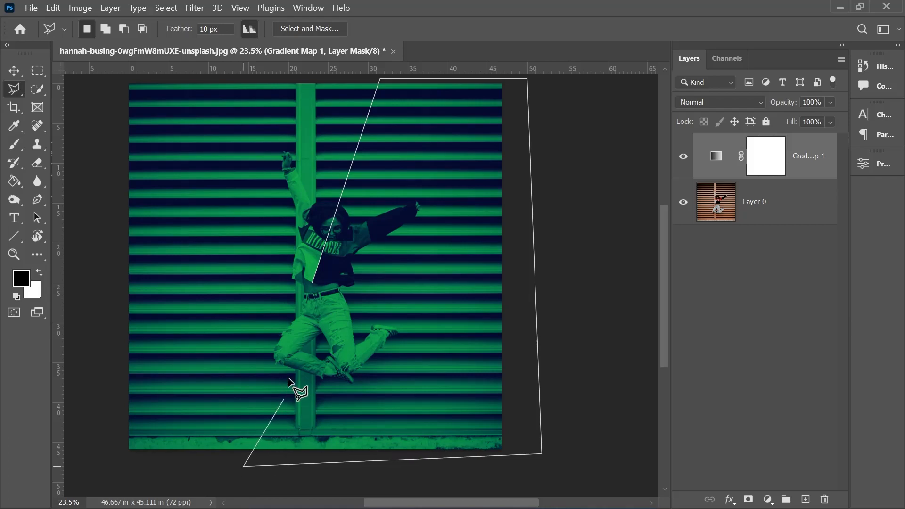
left_click(314, 282)
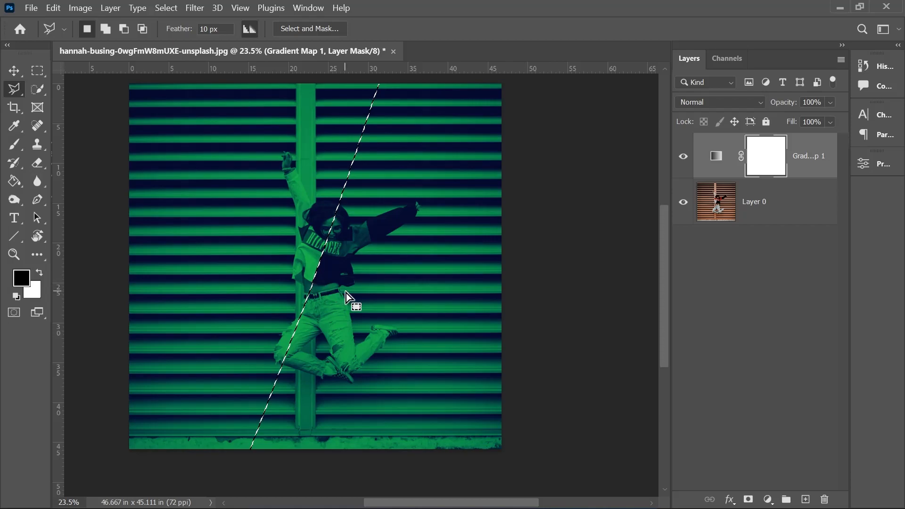
- Paint the selected area black on the Gradient Map mask with the 900 px brush and clear the selection
left_click(15, 146)
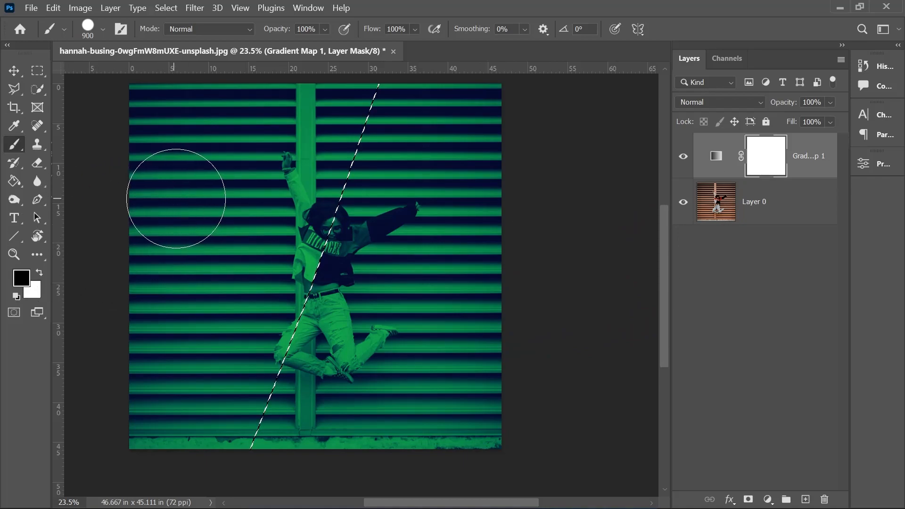
mouse_move(398, 84)
left_mouse_down()
mouse_move(445, 111)
mouse_move(321, 171)
mouse_move(213, 273)
mouse_move(374, 374)
mouse_move(473, 421)
mouse_move(384, 415)
mouse_move(268, 445)
mouse_move(326, 449)
left_mouse_up()
key("ctrl+d")
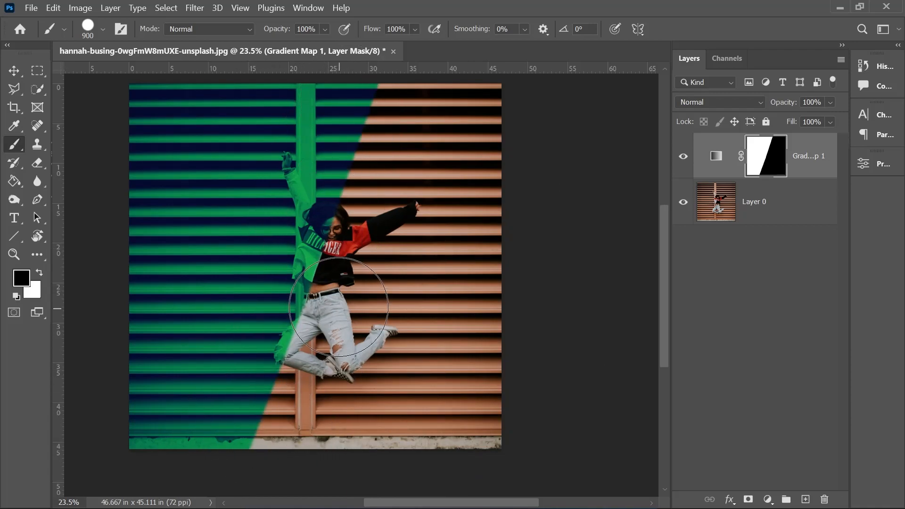
scroll(344, 298, "down", 2)
scroll(348, 293, "up", 2)
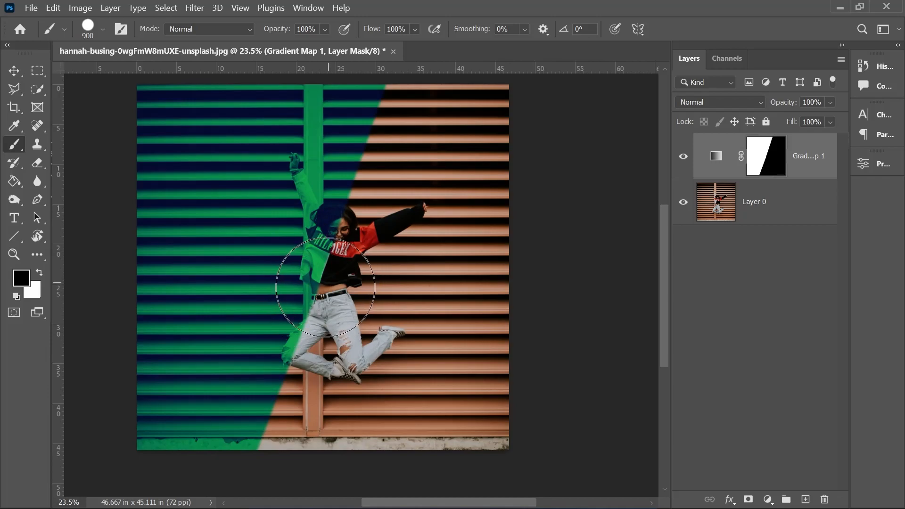
scroll(383, 292, "down", 2)
left_click_drag(326, 269, 359, 292)
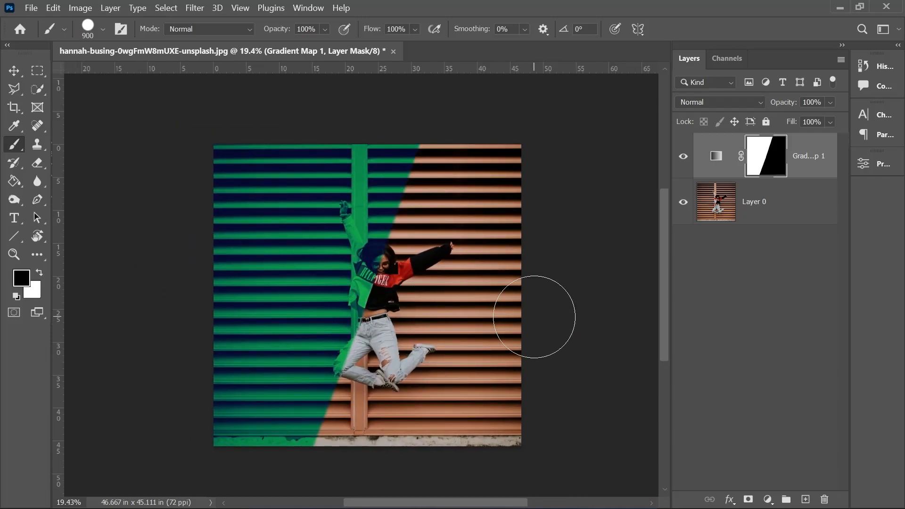